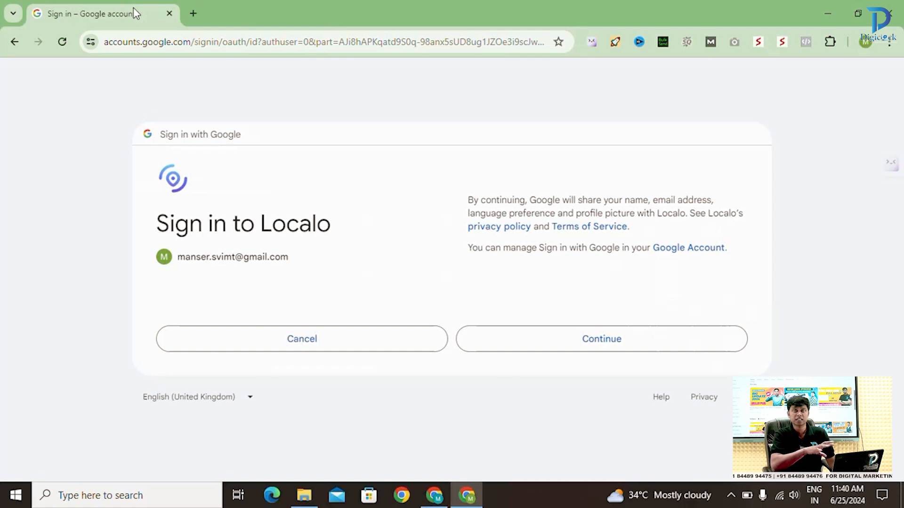
Confirm the Google sign-in to Localo and choose to activate the Free Plan
{"action": "left_click", "coordinate": [610, 343]}
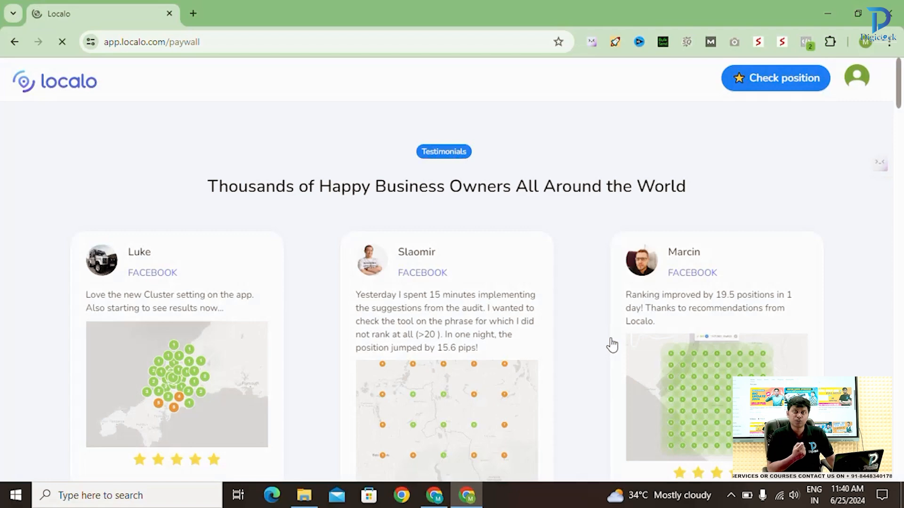
{"action": "scroll", "coordinate": [319, 337], "scroll_direction": "down", "scroll_amount": 3}
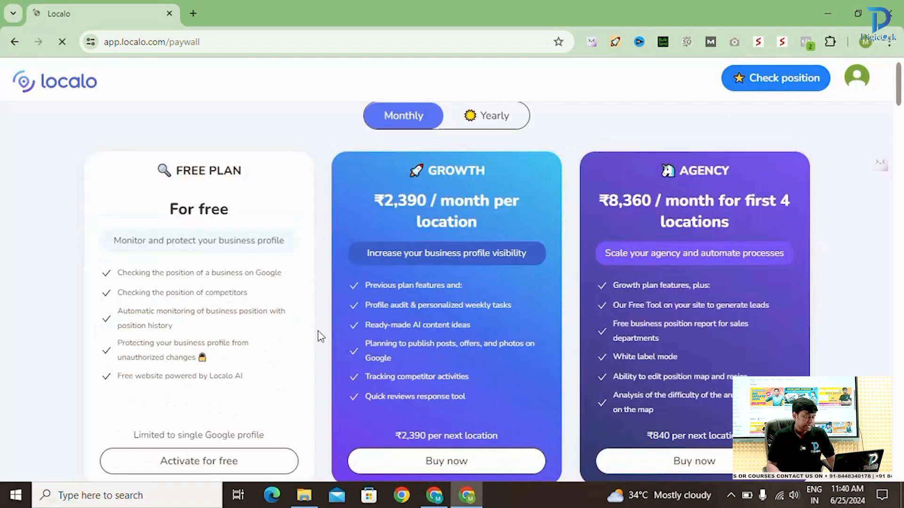
{"action": "scroll", "coordinate": [692, 266], "scroll_direction": "up", "scroll_amount": 3}
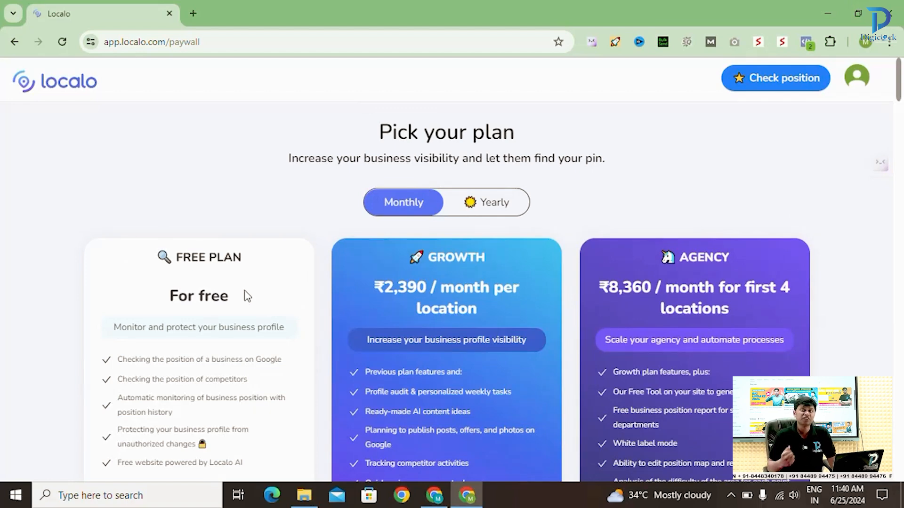
{"action": "scroll", "coordinate": [240, 297], "scroll_direction": "down", "scroll_amount": 5}
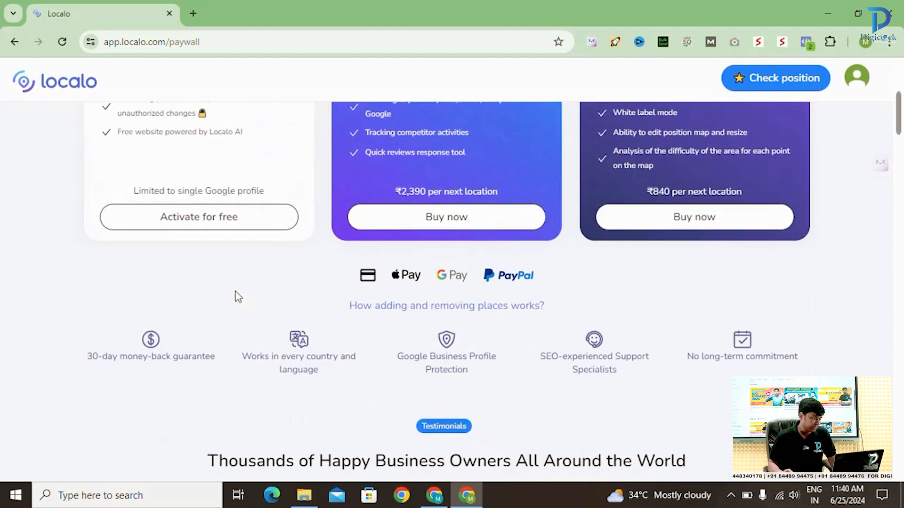
{"action": "left_click", "coordinate": [213, 225]}
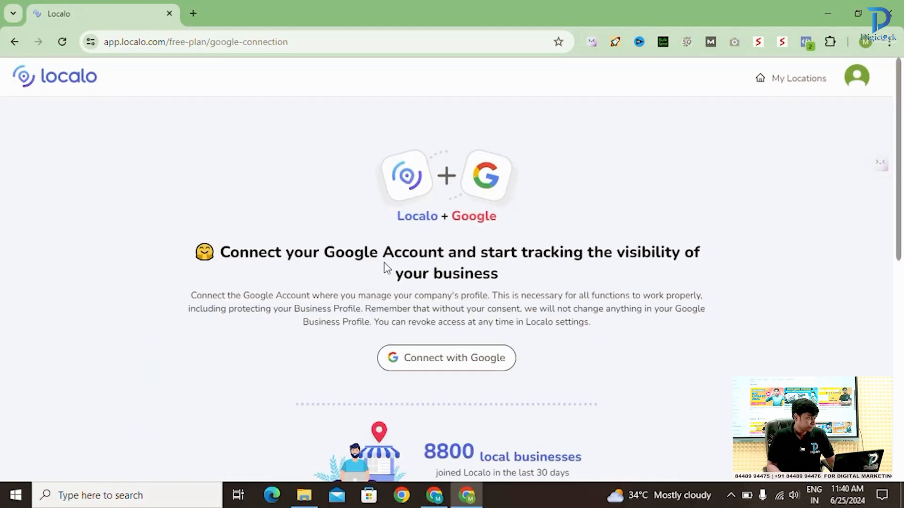
Connect the existing Google account to Localo and grant it access to manage the Google business listings
{"action": "scroll", "coordinate": [385, 263], "scroll_direction": "down", "scroll_amount": 4}
{"action": "left_click", "coordinate": [443, 166]}
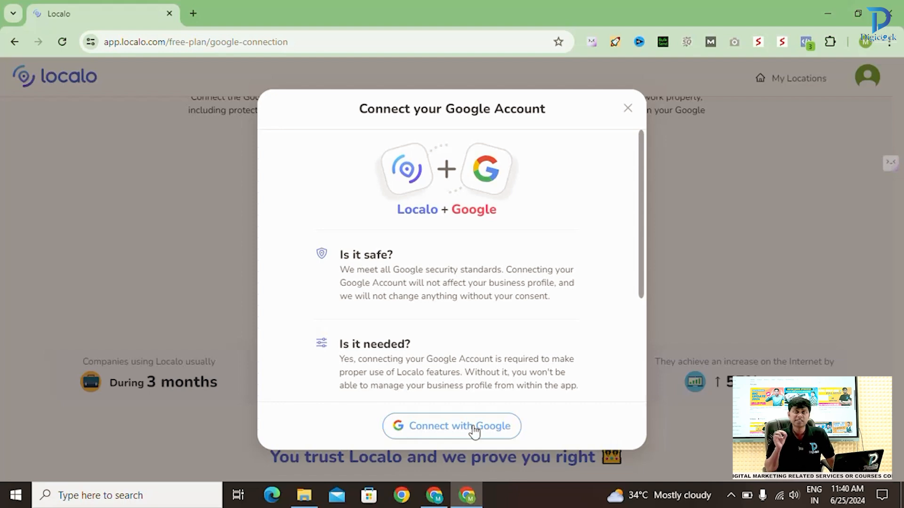
{"action": "left_click", "coordinate": [474, 431]}
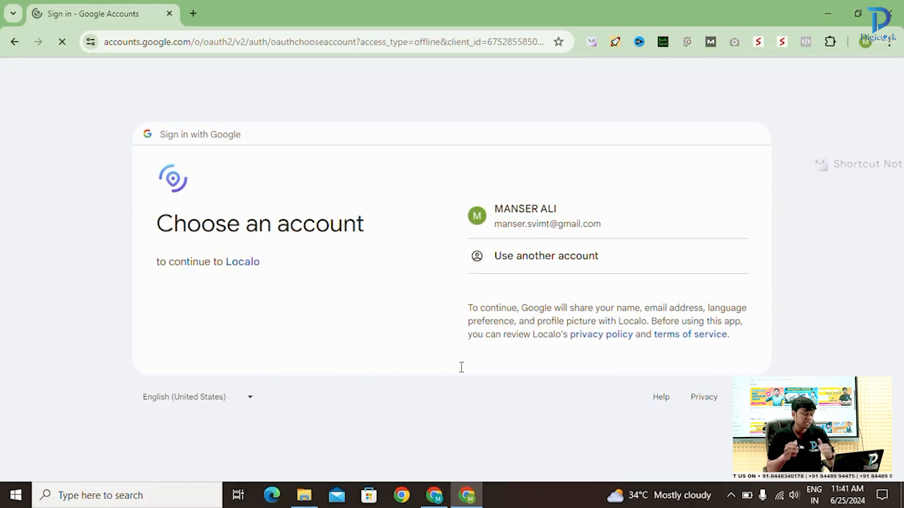
{"action": "left_click", "coordinate": [514, 222]}
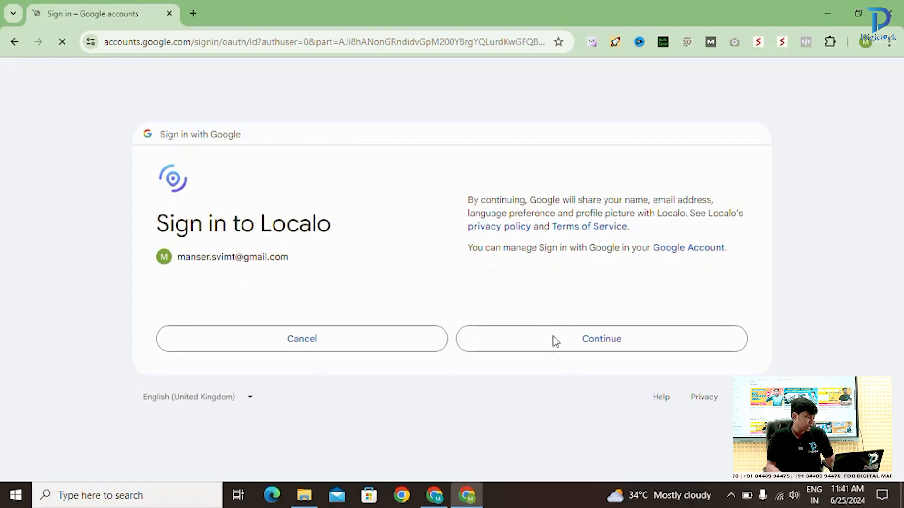
{"action": "left_click", "coordinate": [559, 344]}
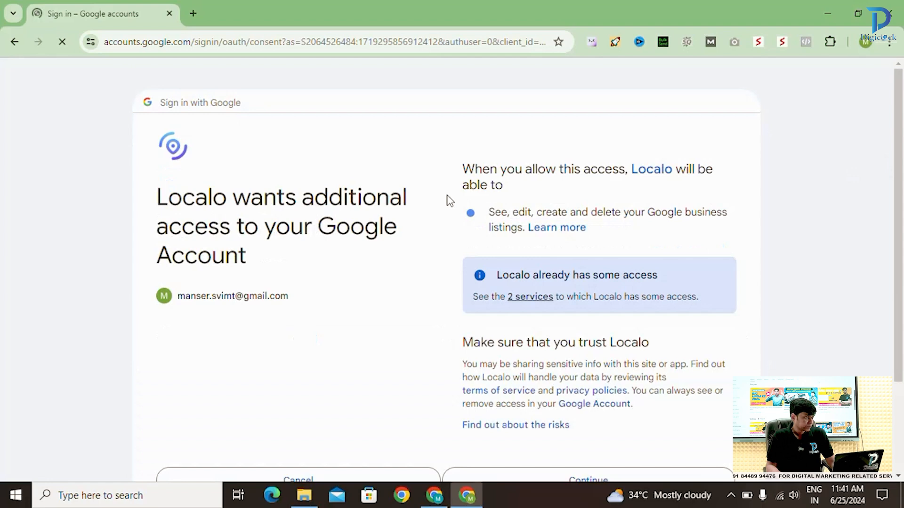
{"action": "scroll", "coordinate": [587, 282], "scroll_direction": "down", "scroll_amount": 3}
{"action": "scroll", "coordinate": [537, 290], "scroll_direction": "up", "scroll_amount": 3}
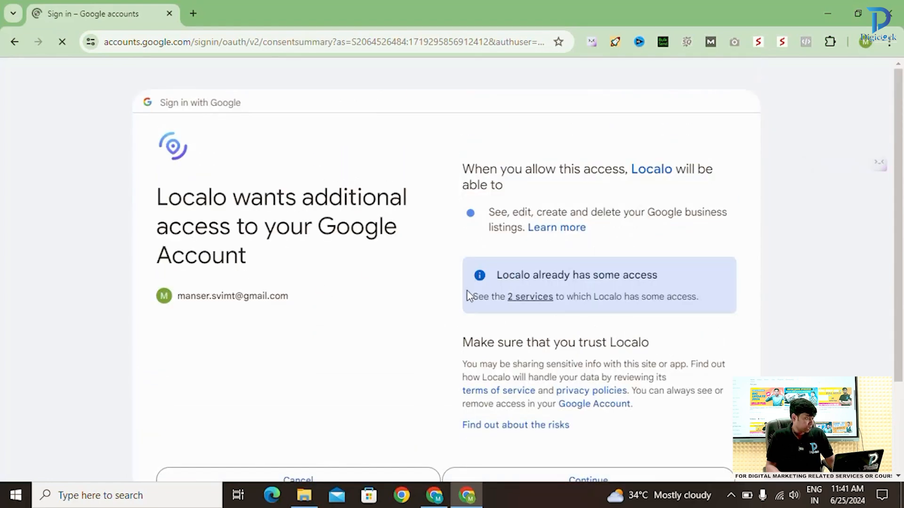
{"action": "scroll", "coordinate": [571, 367], "scroll_direction": "down", "scroll_amount": 3}
{"action": "left_click", "coordinate": [572, 365]}
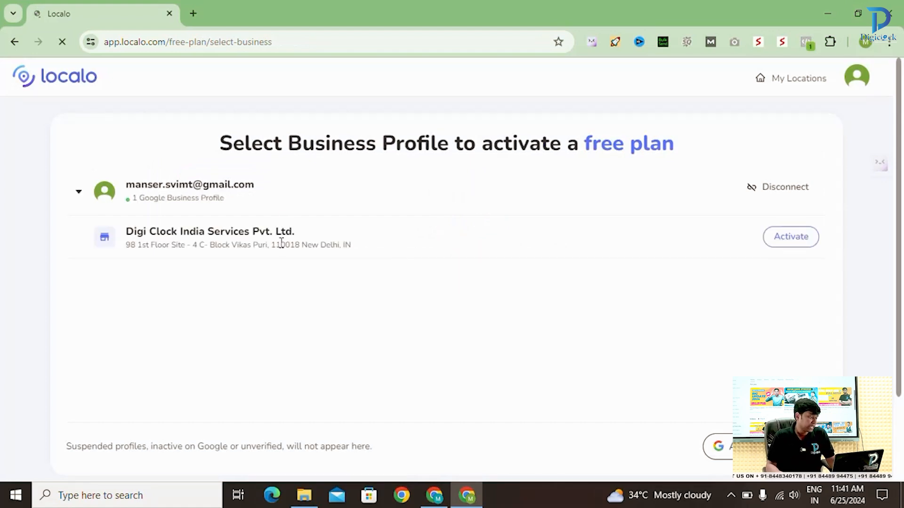
Try to activate the free plan for the Digi Clock India Services Pvt. Ltd. business profile
{"action": "left_click", "coordinate": [793, 244]}
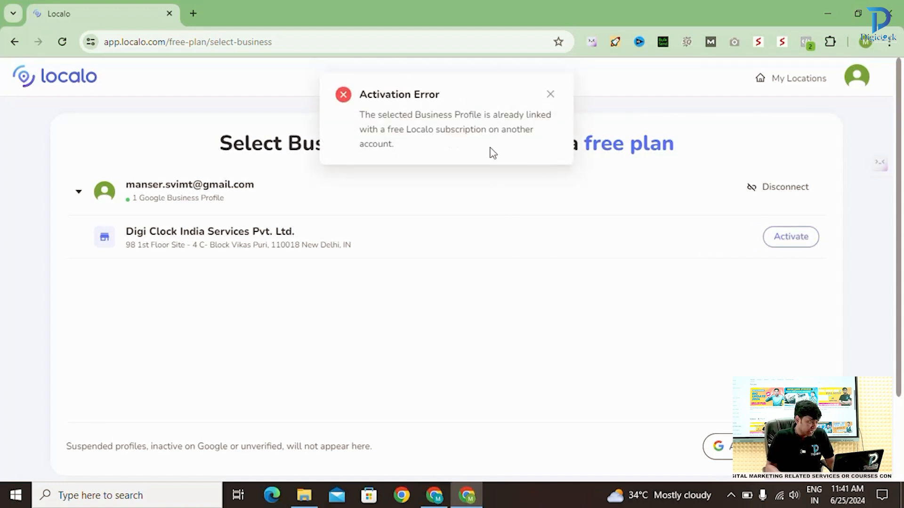
{"action": "left_click", "coordinate": [550, 95]}
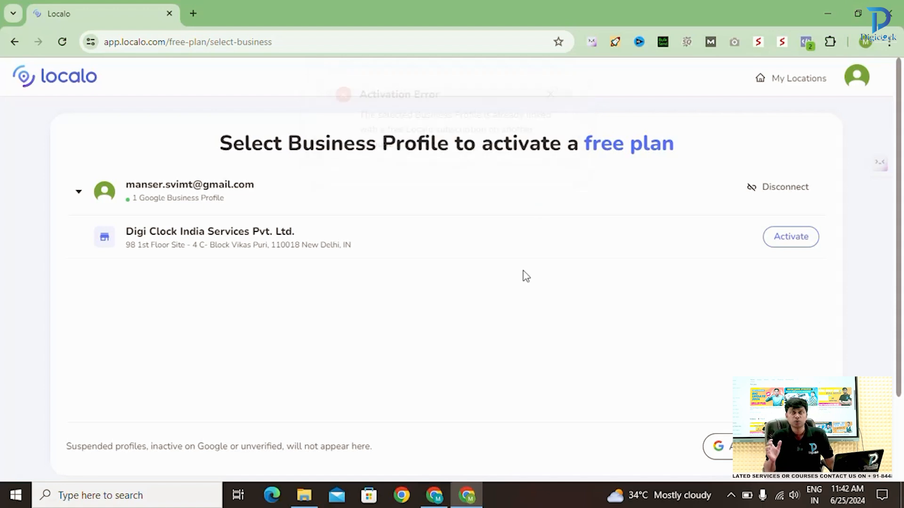
Switch to the other Chrome window with Localo and examine the location's tracked keywords and their positions
{"action": "left_click", "coordinate": [429, 496]}
{"action": "scroll", "coordinate": [395, 242], "scroll_direction": "down", "scroll_amount": 2}
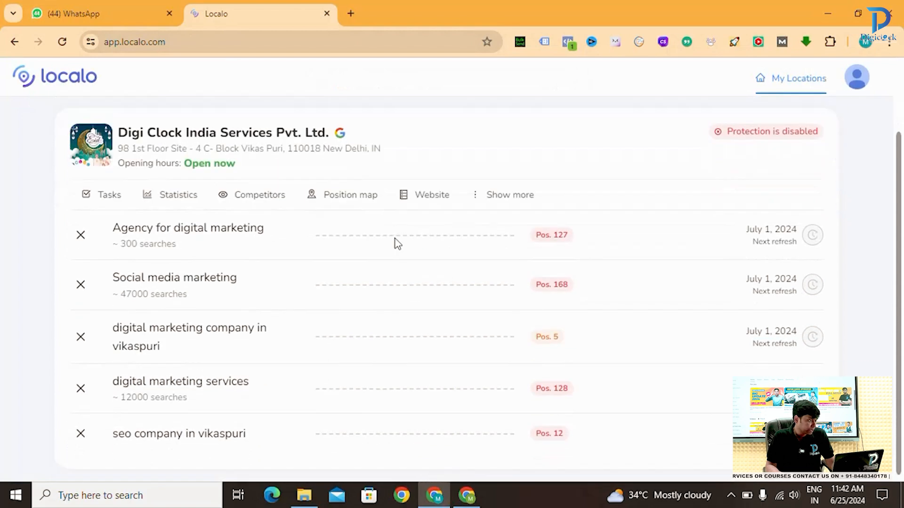
{"action": "scroll", "coordinate": [331, 272], "scroll_direction": "up", "scroll_amount": 1}
{"action": "scroll", "coordinate": [331, 273], "scroll_direction": "down", "scroll_amount": 1}
{"action": "scroll", "coordinate": [258, 269], "scroll_direction": "up", "scroll_amount": 2}
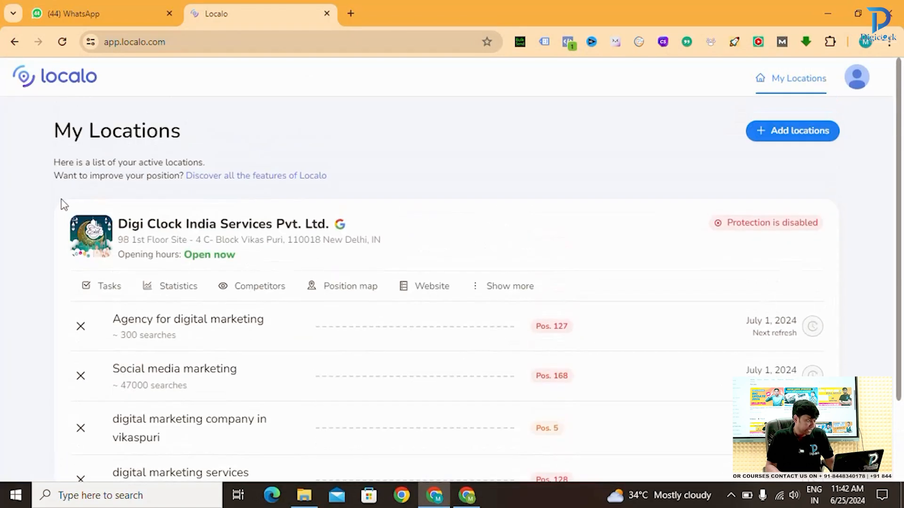
{"action": "scroll", "coordinate": [670, 295], "scroll_direction": "down", "scroll_amount": 2}
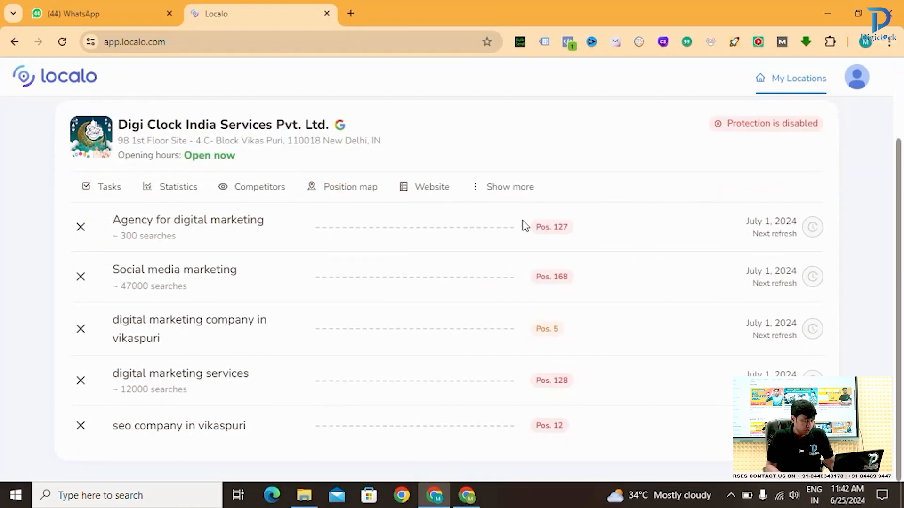
{"action": "scroll", "coordinate": [264, 283], "scroll_direction": "up", "scroll_amount": 2}
{"action": "scroll", "coordinate": [180, 359], "scroll_direction": "down", "scroll_amount": 2}
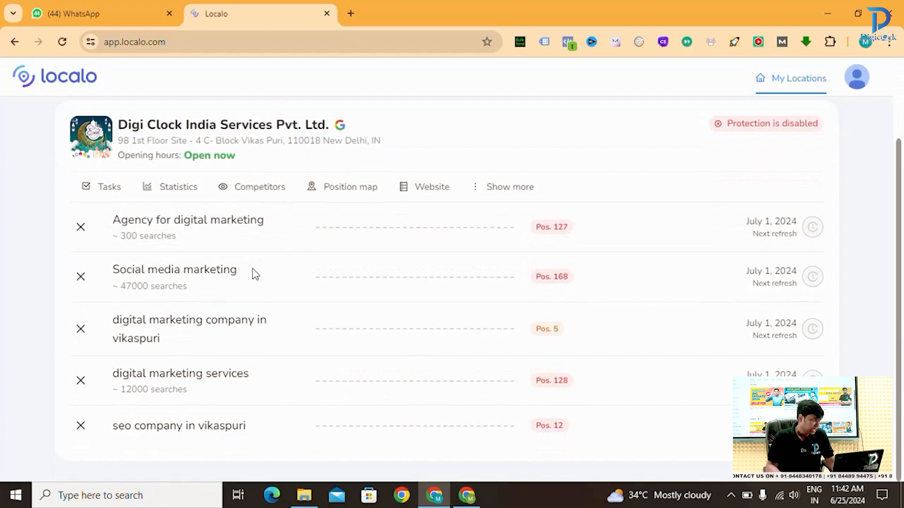
Delete all five tracked keywords of the Digi Clock India Services Pvt. Ltd. location, from "Agency for digital marketing" to "seo company in vikaspuri"
{"action": "left_click", "coordinate": [81, 228]}
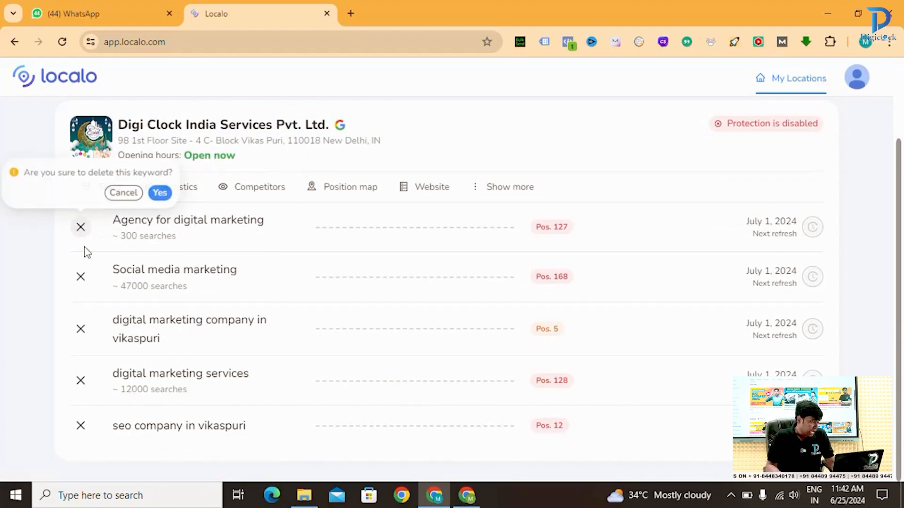
{"action": "left_click", "coordinate": [164, 195]}
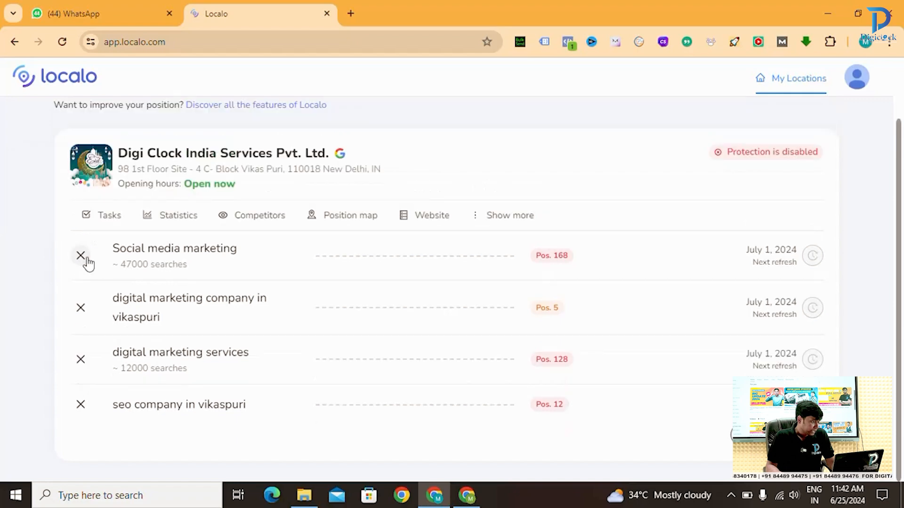
{"action": "left_click", "coordinate": [82, 258]}
{"action": "left_click", "coordinate": [159, 225]}
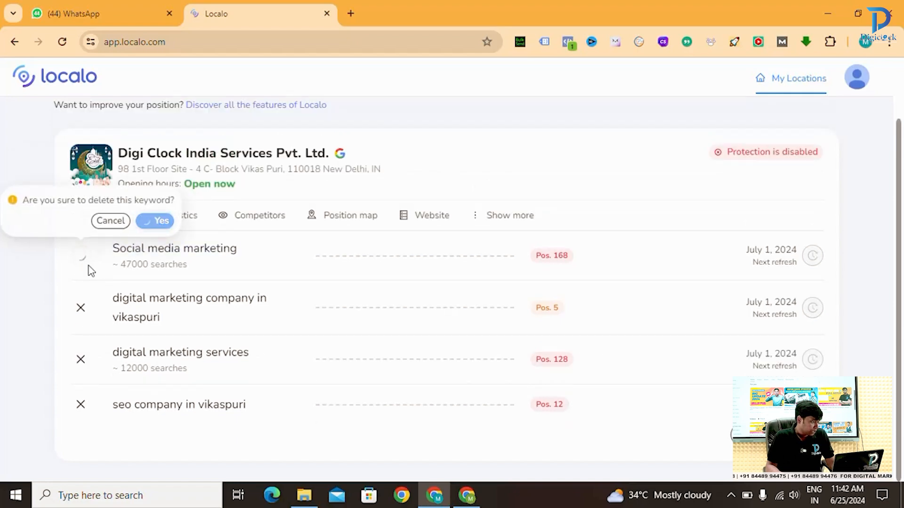
{"action": "left_click", "coordinate": [81, 307]}
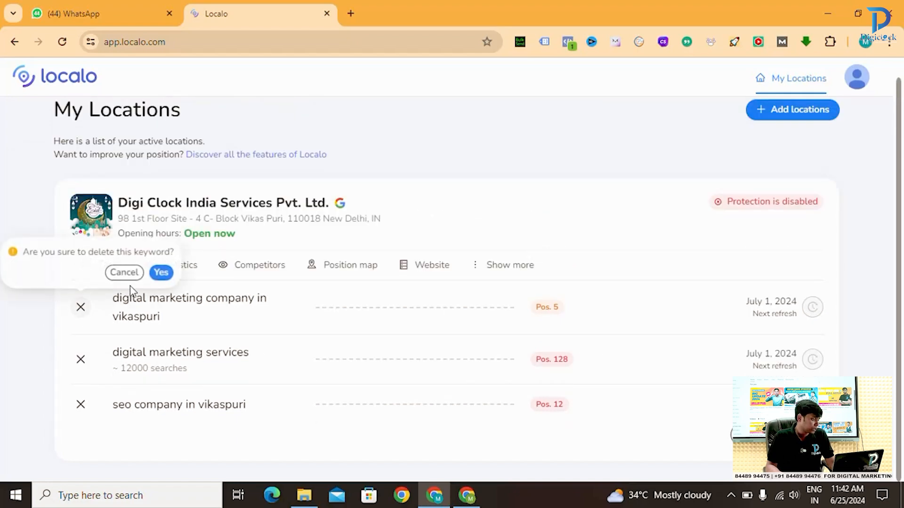
{"action": "left_click", "coordinate": [161, 272]}
{"action": "left_click", "coordinate": [86, 327]}
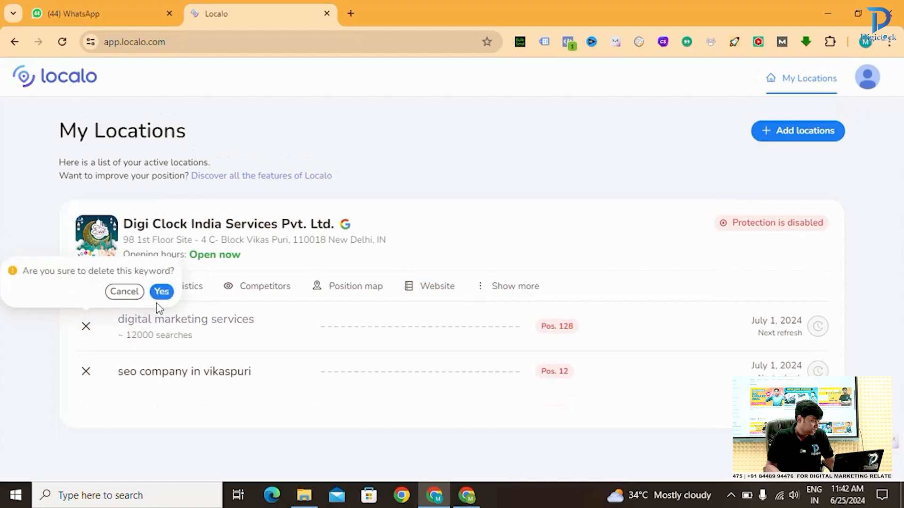
{"action": "left_click", "coordinate": [161, 292]}
{"action": "left_click", "coordinate": [85, 329]}
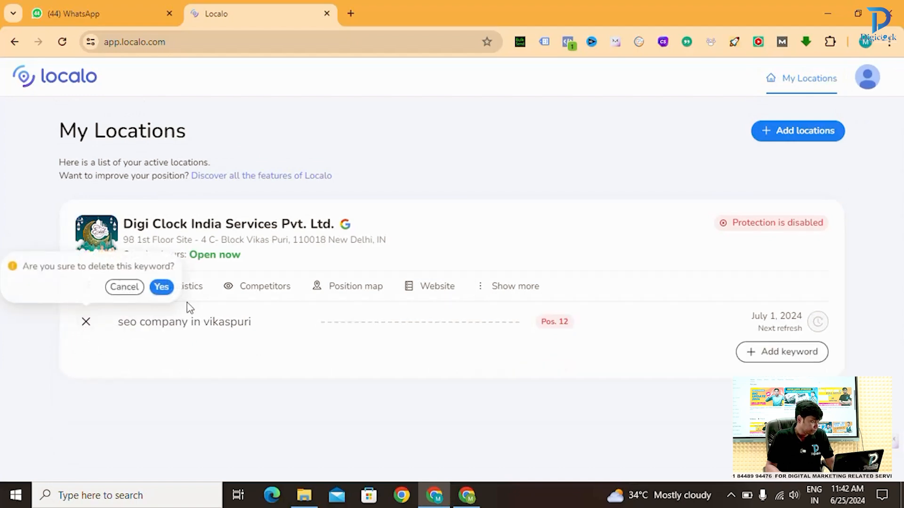
{"action": "left_click", "coordinate": [162, 288]}
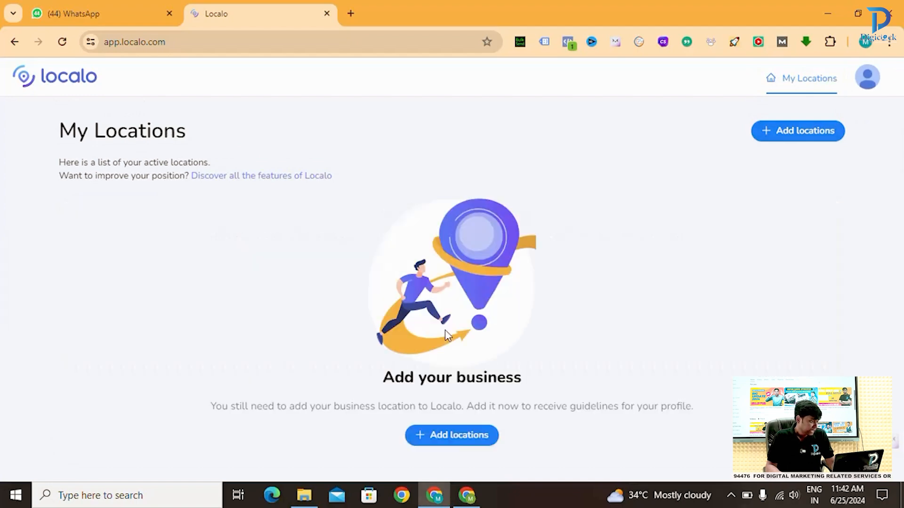
Start adding a business location and browse the customer testimonials on the plan page
{"action": "left_click", "coordinate": [455, 438]}
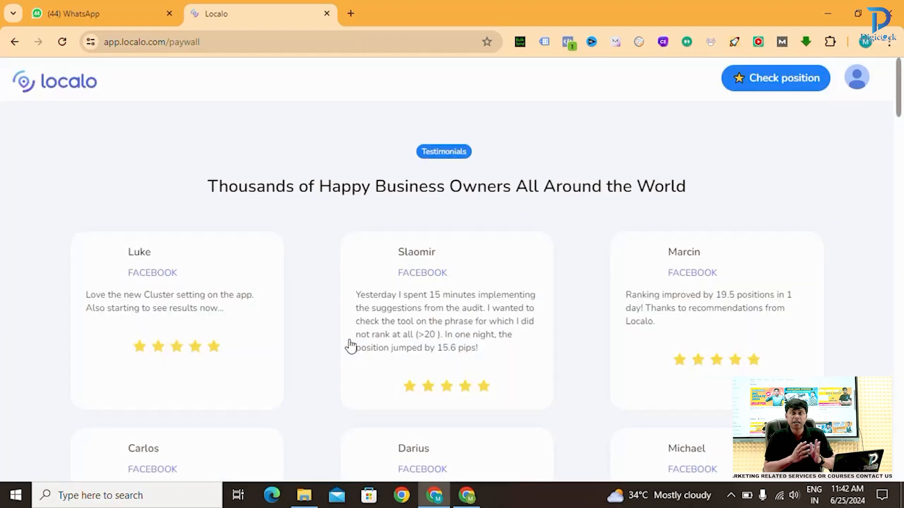
{"action": "scroll", "coordinate": [327, 296], "scroll_direction": "down", "scroll_amount": 10}
{"action": "scroll", "coordinate": [363, 295], "scroll_direction": "down", "scroll_amount": 5}
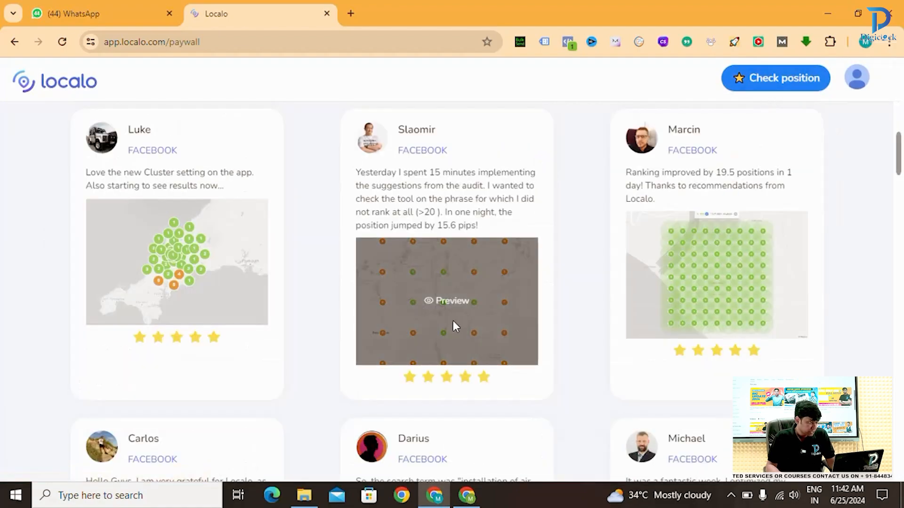
{"action": "scroll", "coordinate": [452, 321], "scroll_direction": "down", "scroll_amount": 6}
{"action": "scroll", "coordinate": [453, 325], "scroll_direction": "down", "scroll_amount": 5}
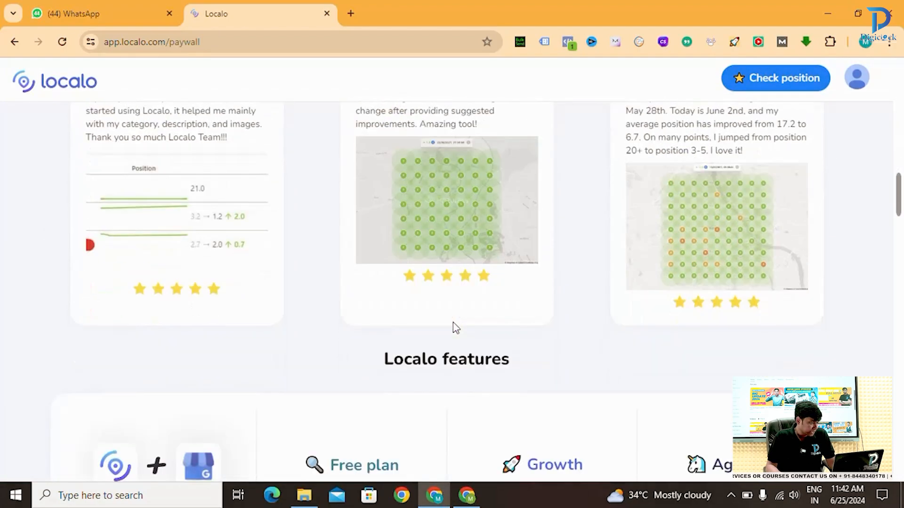
{"action": "scroll", "coordinate": [454, 327], "scroll_direction": "up", "scroll_amount": 4}
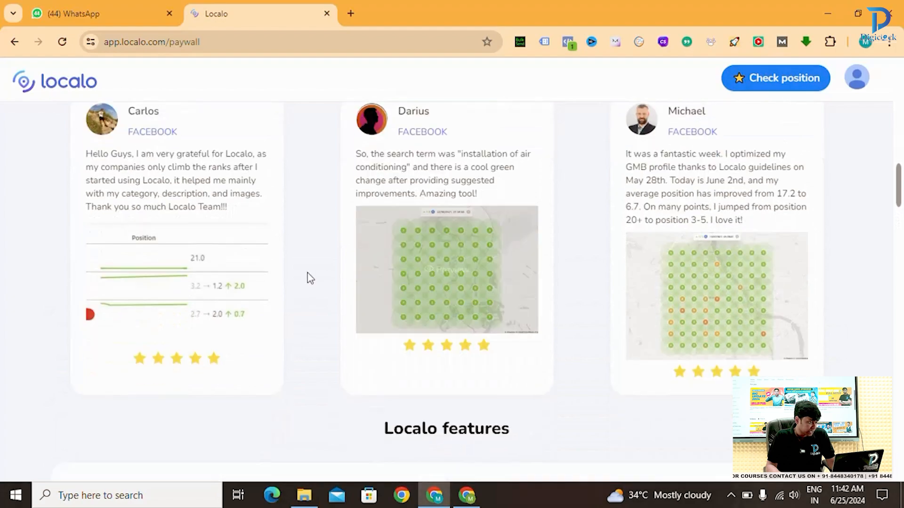
Compare the features of the Free, Growth and Agency plans and return to the plan offers
{"action": "scroll", "coordinate": [308, 275], "scroll_direction": "down", "scroll_amount": 5}
{"action": "scroll", "coordinate": [309, 278], "scroll_direction": "down", "scroll_amount": 20}
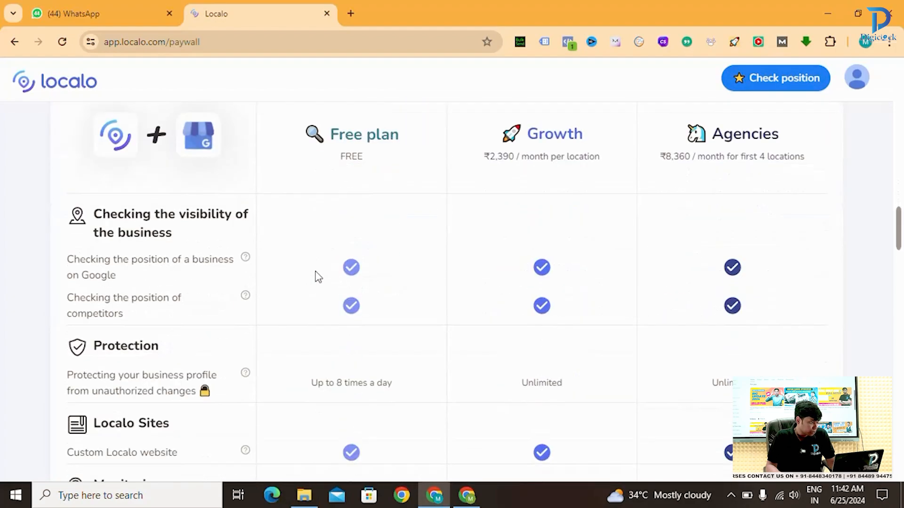
{"action": "scroll", "coordinate": [363, 285], "scroll_direction": "down", "scroll_amount": 19}
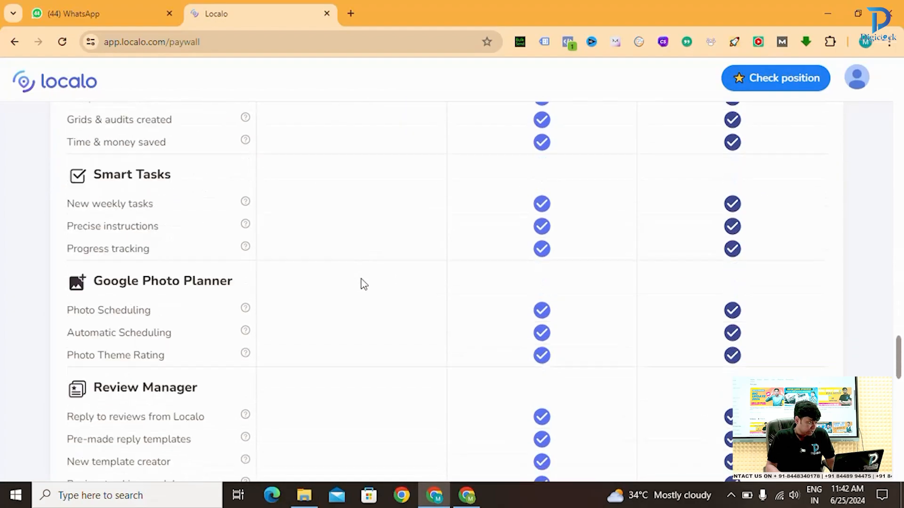
{"action": "scroll", "coordinate": [363, 283], "scroll_direction": "down", "scroll_amount": 5}
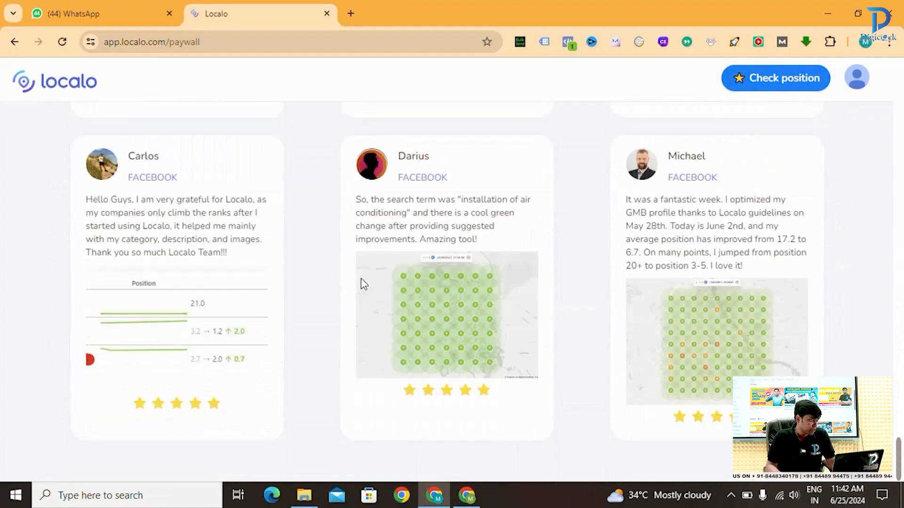
{"action": "scroll", "coordinate": [364, 283], "scroll_direction": "up", "scroll_amount": 15}
{"action": "scroll", "coordinate": [361, 280], "scroll_direction": "up", "scroll_amount": 20}
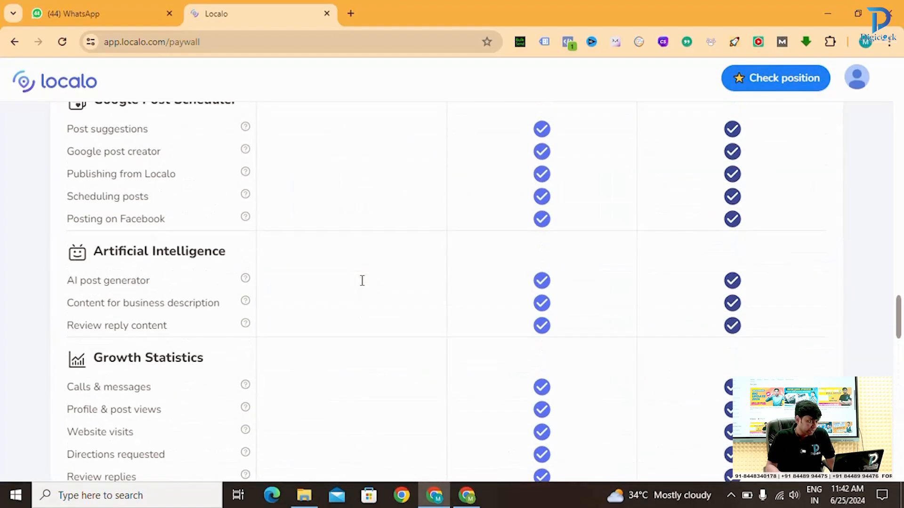
{"action": "scroll", "coordinate": [362, 280], "scroll_direction": "up", "scroll_amount": 20}
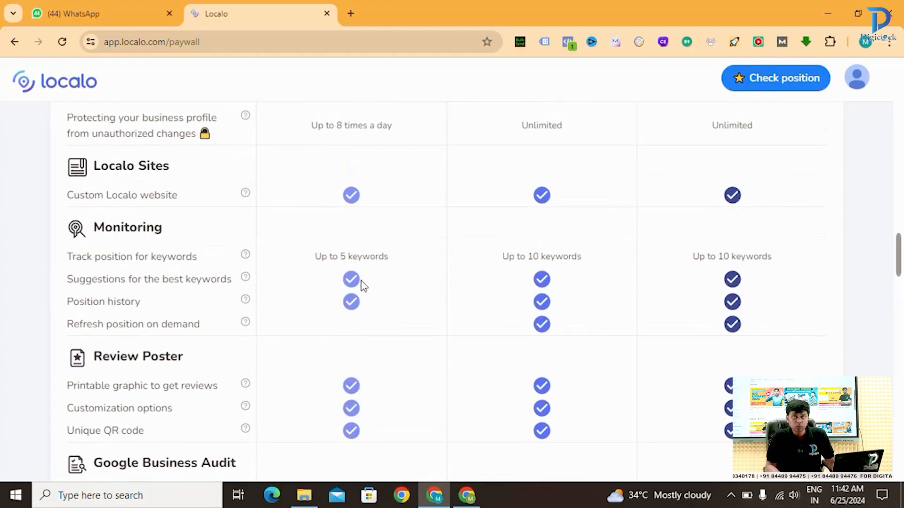
{"action": "scroll", "coordinate": [361, 280], "scroll_direction": "up", "scroll_amount": 10}
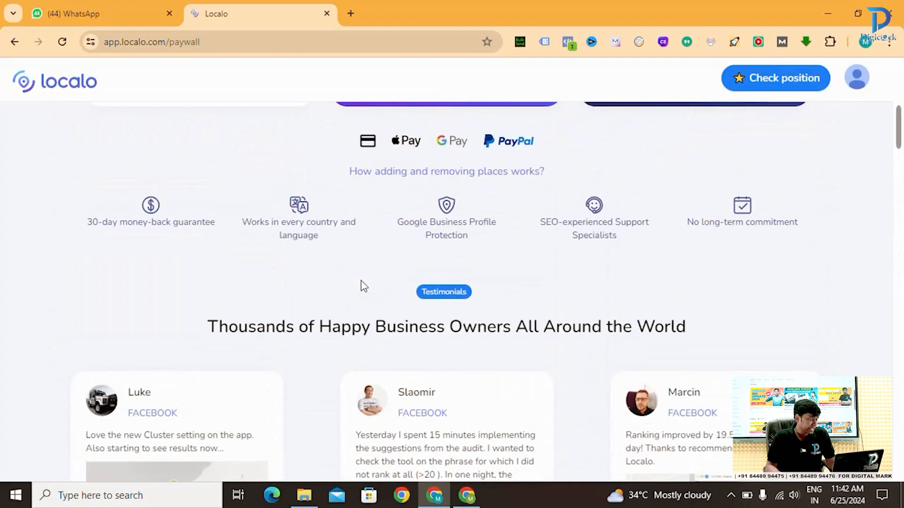
{"action": "scroll", "coordinate": [360, 280], "scroll_direction": "down", "scroll_amount": 3}
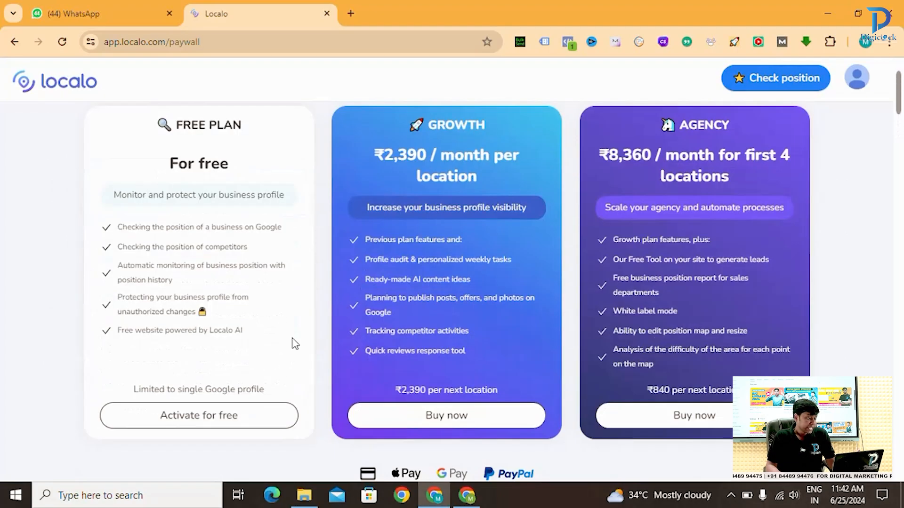
Choose the free plan and review the business profile selection page for linked Google accounts
{"action": "left_click", "coordinate": [228, 412]}
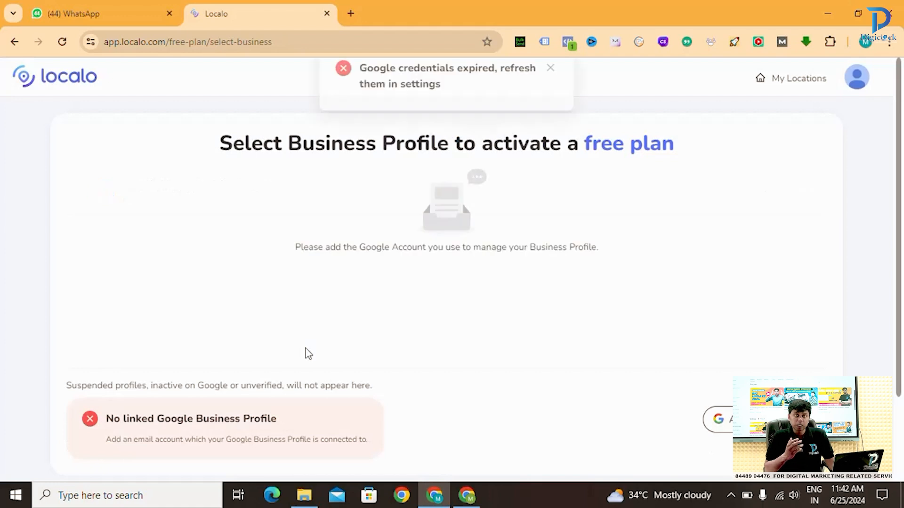
{"action": "scroll", "coordinate": [359, 339], "scroll_direction": "down", "scroll_amount": 3}
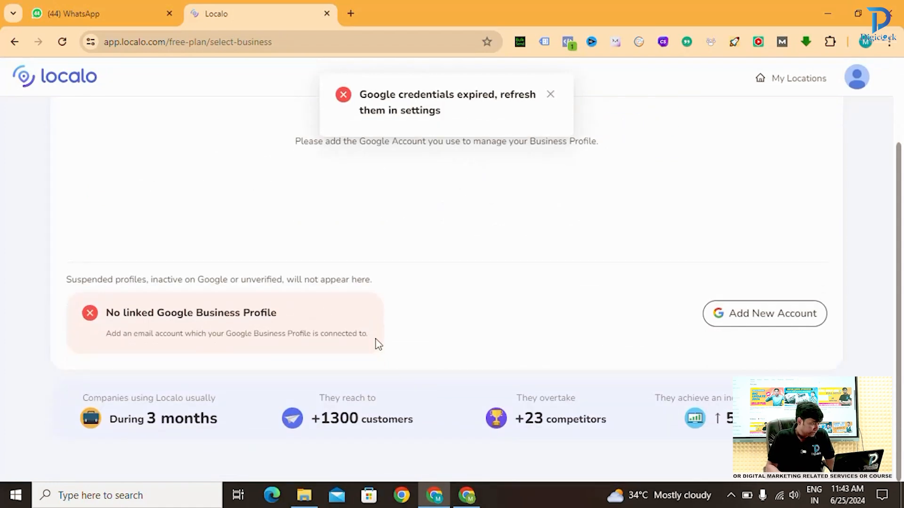
{"action": "scroll", "coordinate": [601, 250], "scroll_direction": "up", "scroll_amount": 3}
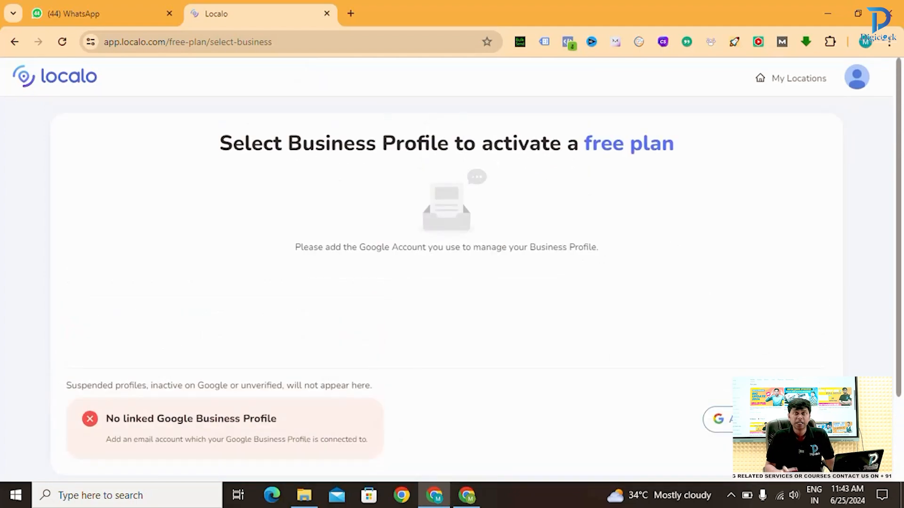
Link the existing Google account to Localo and allow it to manage the account's Google business listings
{"action": "left_click", "coordinate": [718, 418]}
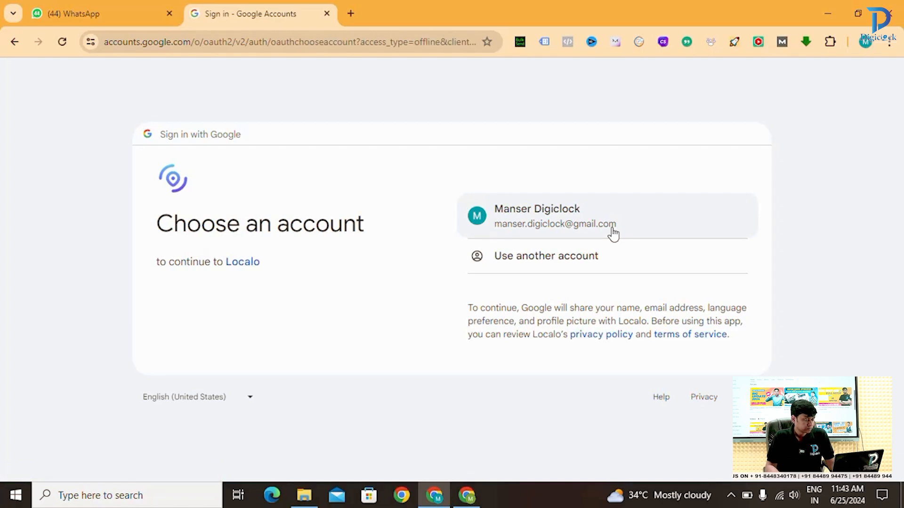
{"action": "left_click", "coordinate": [600, 229]}
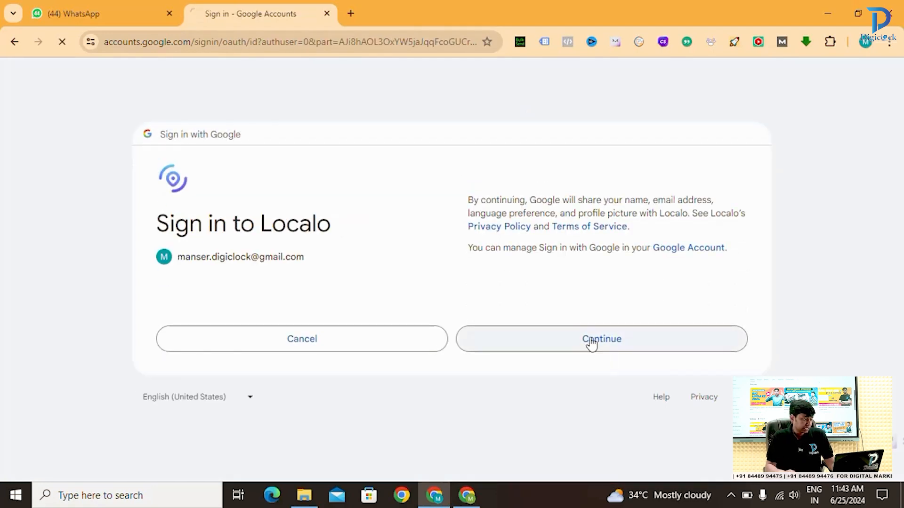
{"action": "left_click", "coordinate": [591, 341]}
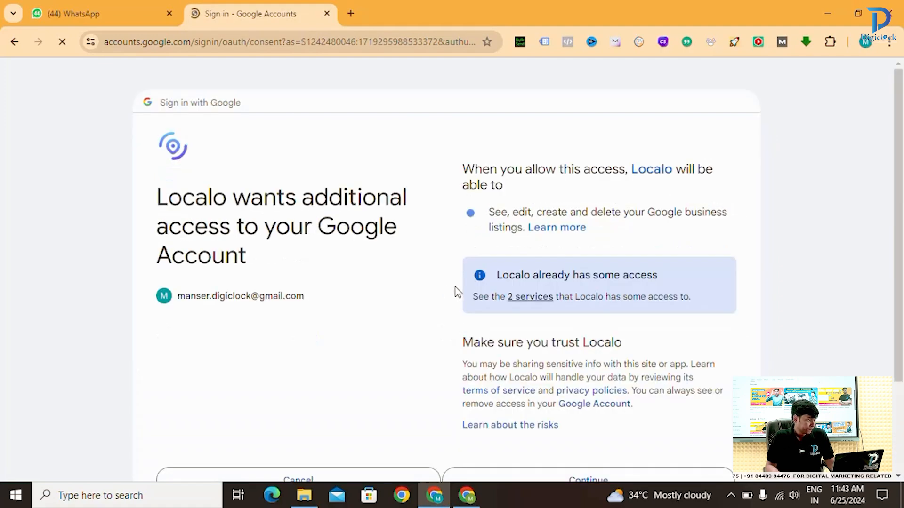
{"action": "scroll", "coordinate": [494, 311], "scroll_direction": "down", "scroll_amount": 3}
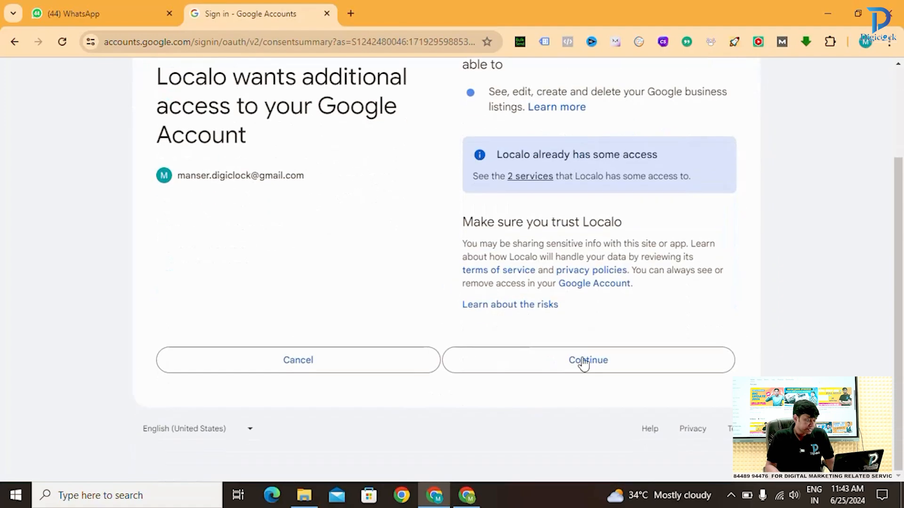
{"action": "left_click", "coordinate": [589, 367]}
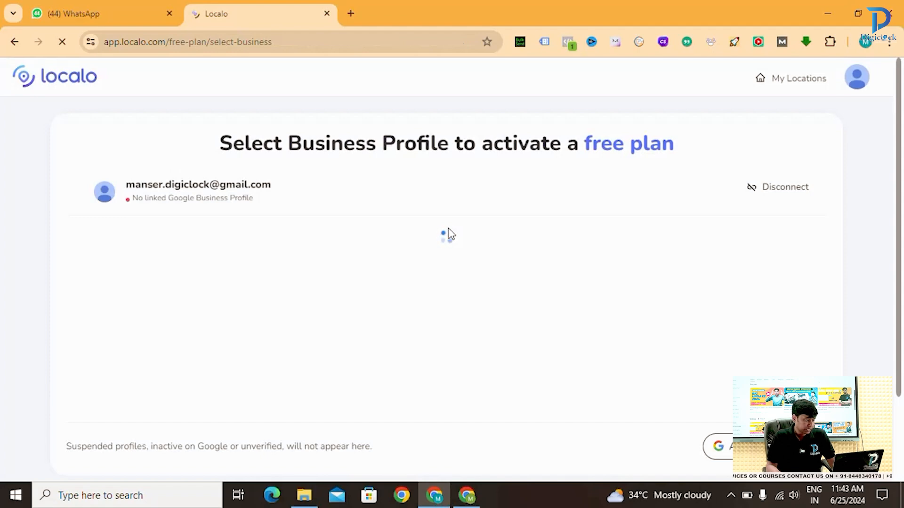
Activate the free plan for Swami Vivekanand Institute (UGC-NET/JRF/CSIR and UPSC) and confirm its location and language
{"action": "scroll", "coordinate": [423, 224], "scroll_direction": "down", "scroll_amount": 2}
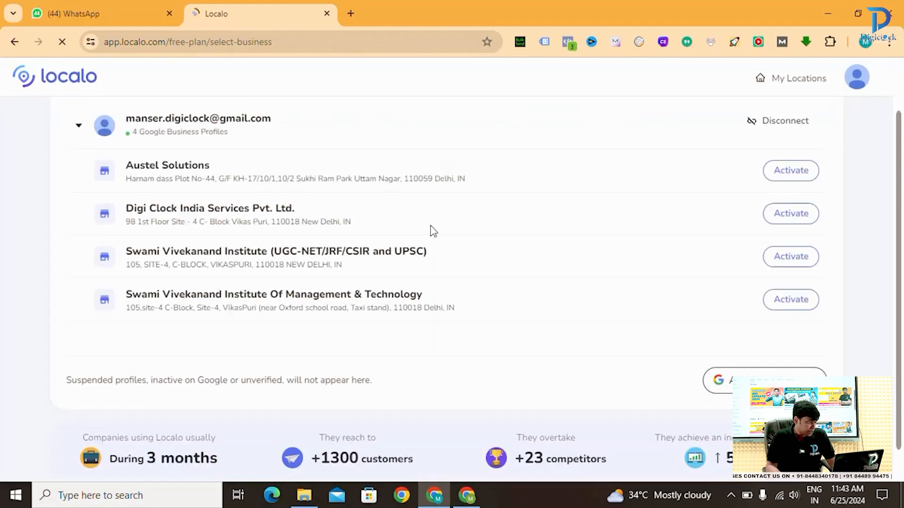
{"action": "scroll", "coordinate": [432, 231], "scroll_direction": "up", "scroll_amount": 1}
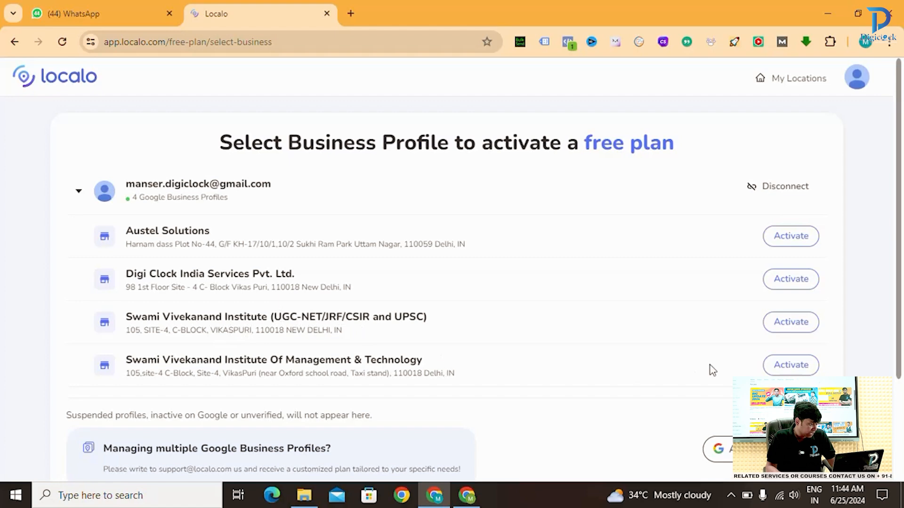
{"action": "left_click", "coordinate": [781, 330]}
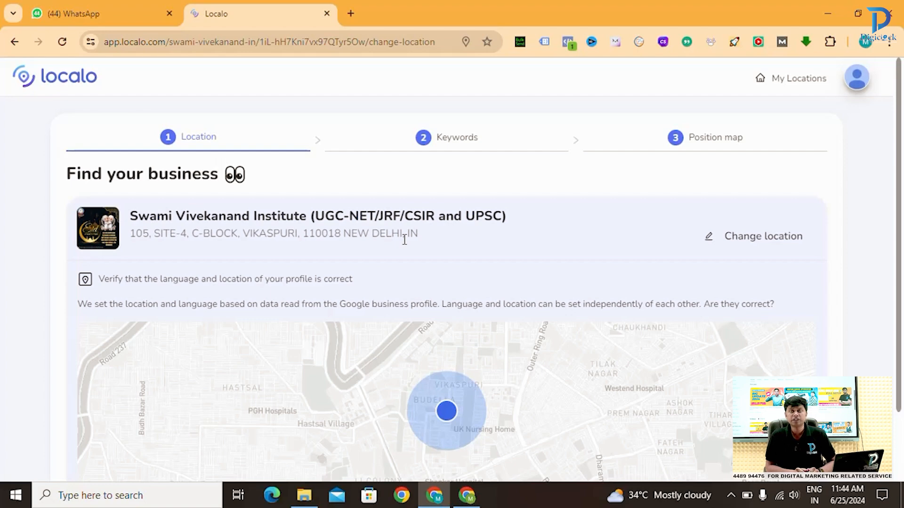
{"action": "scroll", "coordinate": [404, 239], "scroll_direction": "down", "scroll_amount": 2}
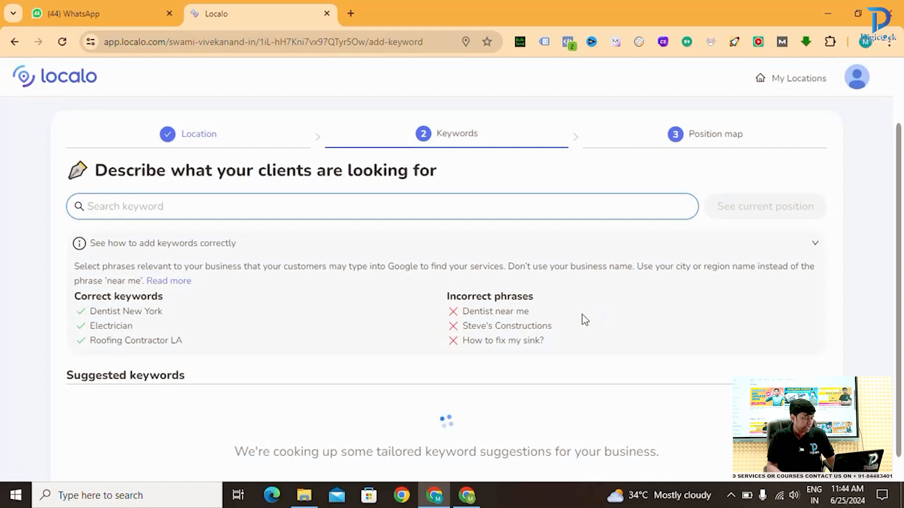
Read the guidance on correct keywords and incorrect phrases, and look through the suggested keywords
{"action": "scroll", "coordinate": [396, 296], "scroll_direction": "down", "scroll_amount": 1}
{"action": "scroll", "coordinate": [395, 297], "scroll_direction": "up", "scroll_amount": 1}
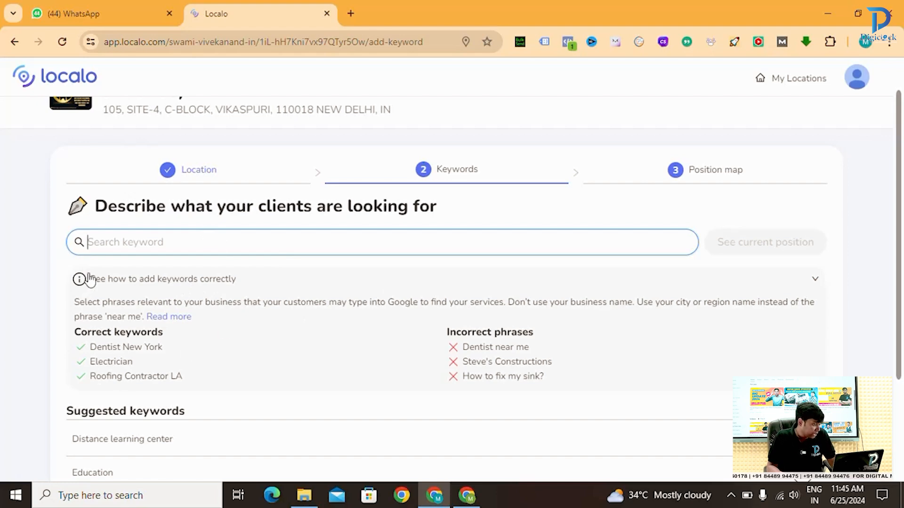
{"action": "left_click_drag", "start_coordinate": [60, 281], "coordinate": [202, 394]}
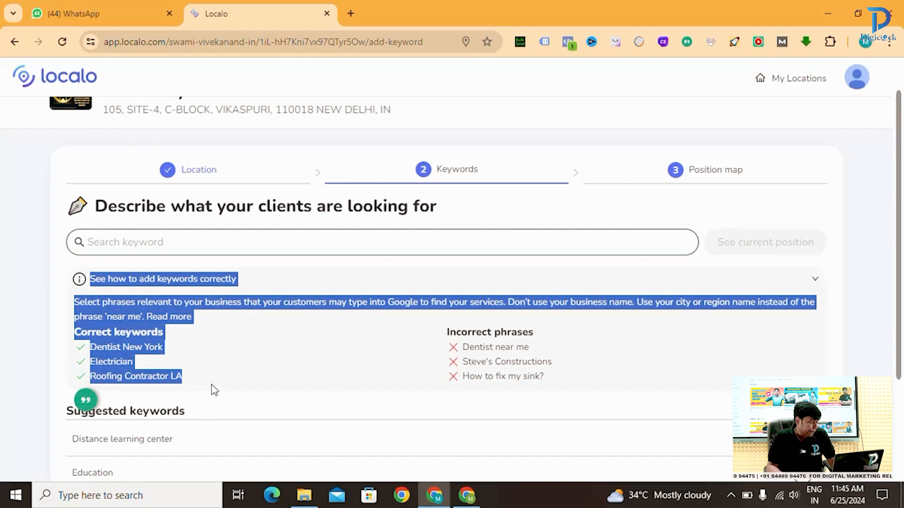
{"action": "left_click_drag", "start_coordinate": [426, 342], "coordinate": [571, 393]}
{"action": "left_click", "coordinate": [588, 390]}
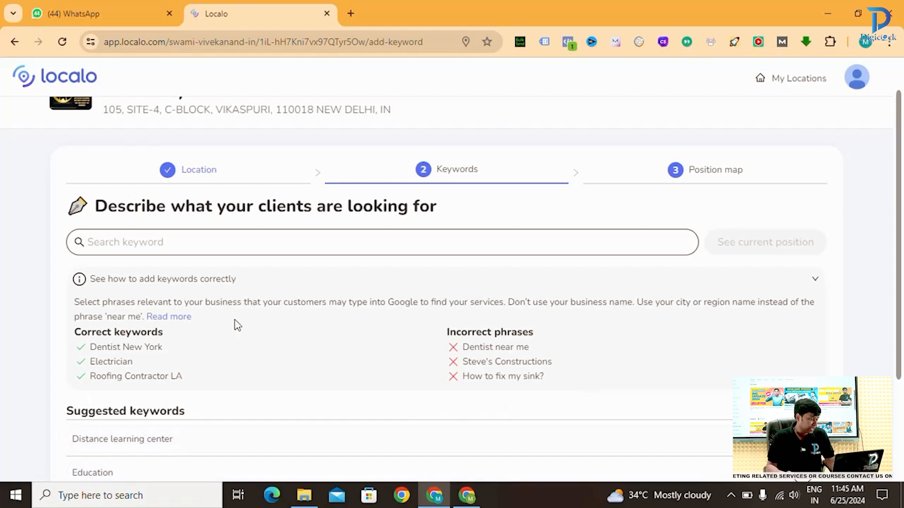
{"action": "scroll", "coordinate": [156, 338], "scroll_direction": "down", "scroll_amount": 1}
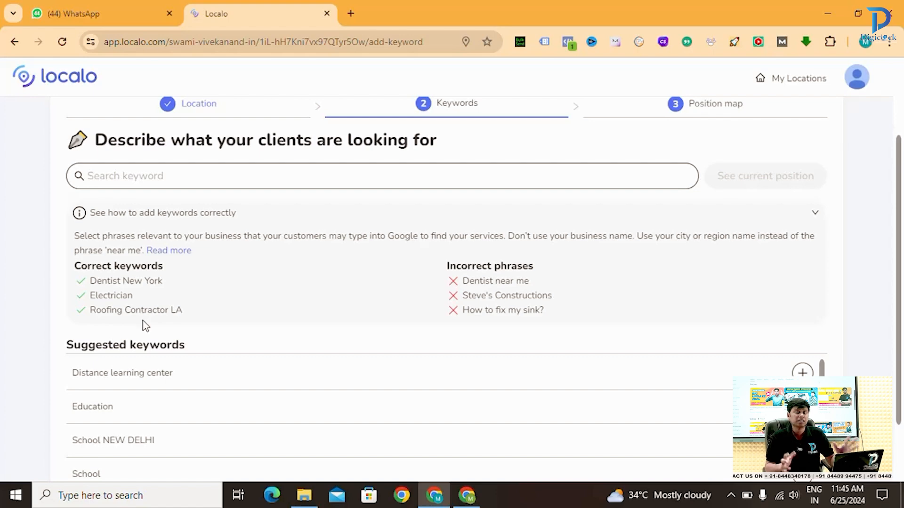
{"action": "scroll", "coordinate": [141, 323], "scroll_direction": "down", "scroll_amount": 2}
{"action": "scroll", "coordinate": [141, 323], "scroll_direction": "up", "scroll_amount": 4}
Add "ugc net coaching" as the first tracked keyword for the institute
{"action": "left_click", "coordinate": [124, 291]}
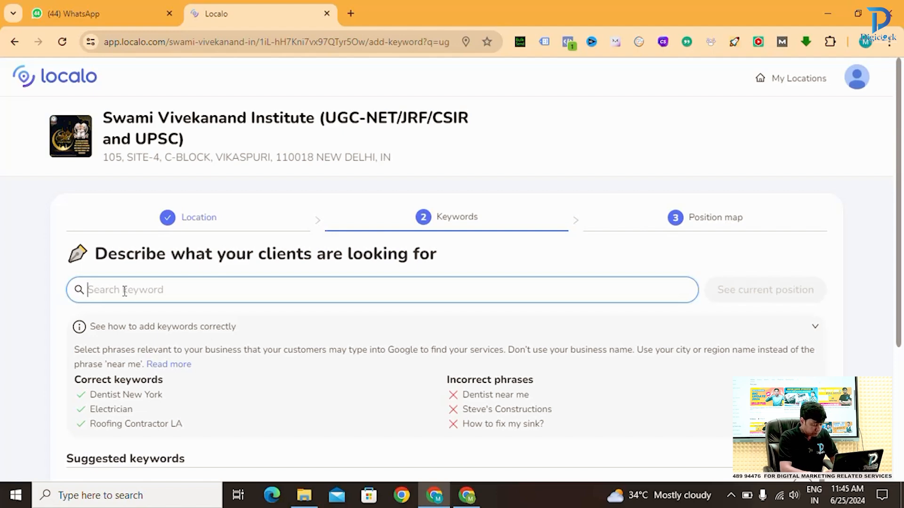
{"action": "type", "text": "ugc n"}
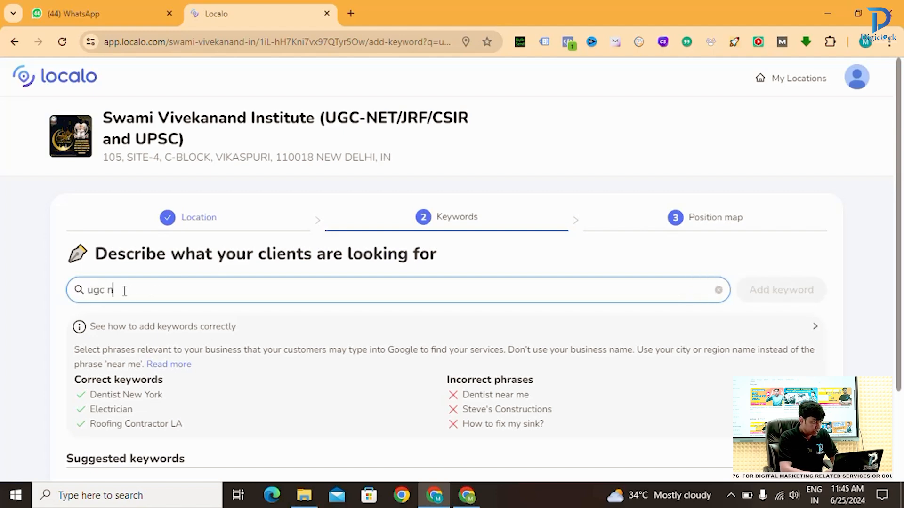
{"action": "type", "text": "et coaching"}
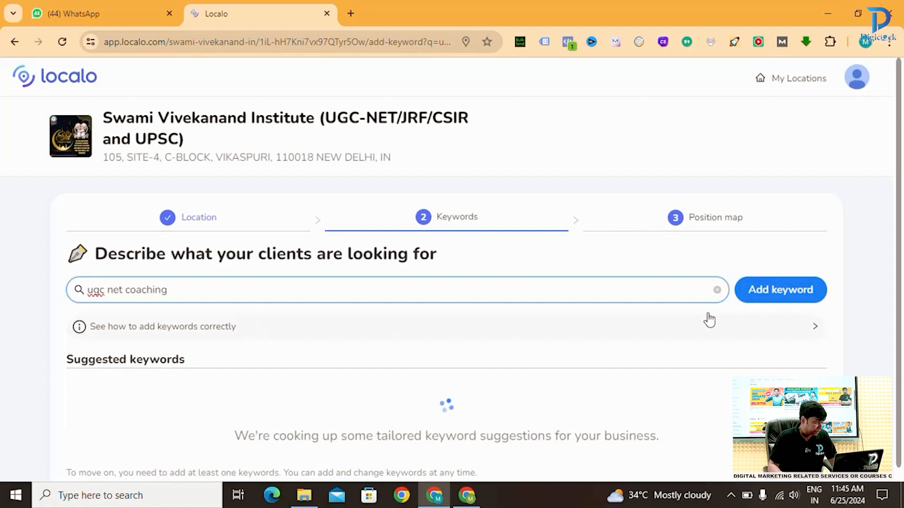
{"action": "left_click", "coordinate": [806, 296]}
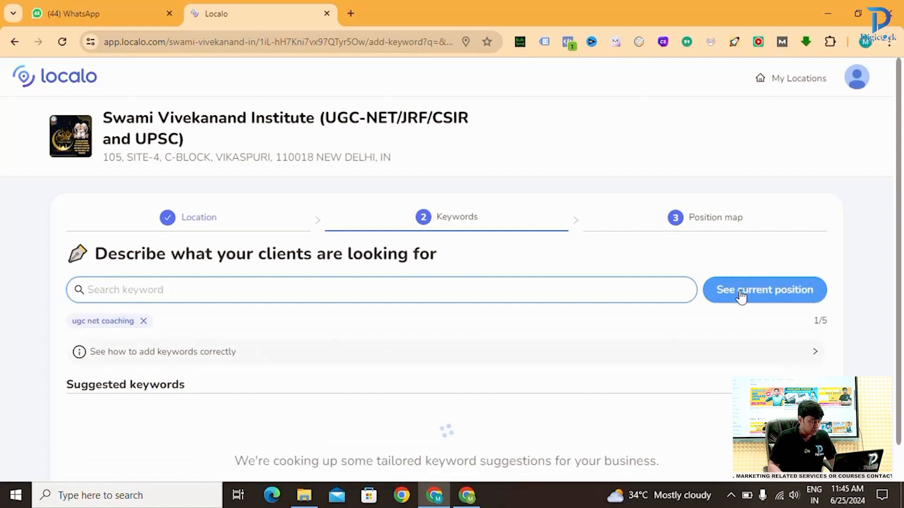
Check the keyword allowance and add "ugc net coaching center in delhi" as the second keyword
{"action": "left_click", "coordinate": [245, 284]}
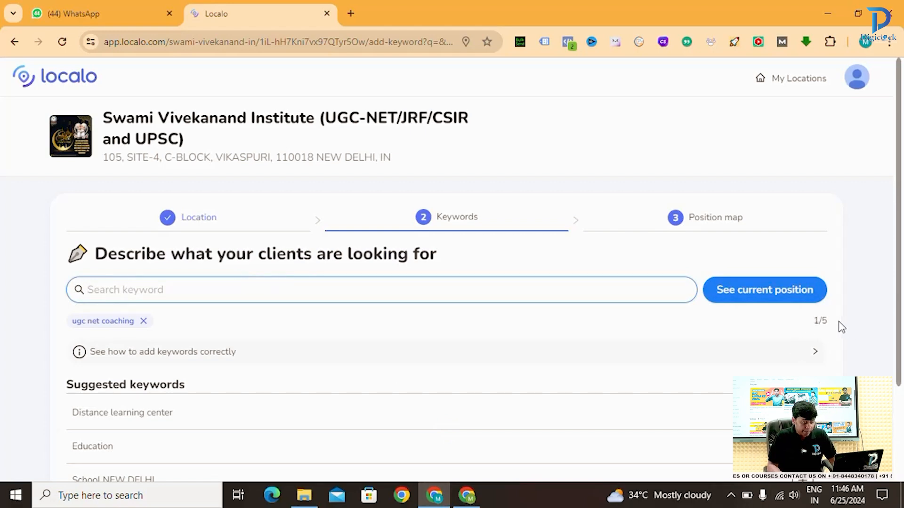
{"action": "left_click_drag", "start_coordinate": [839, 323], "coordinate": [810, 329]}
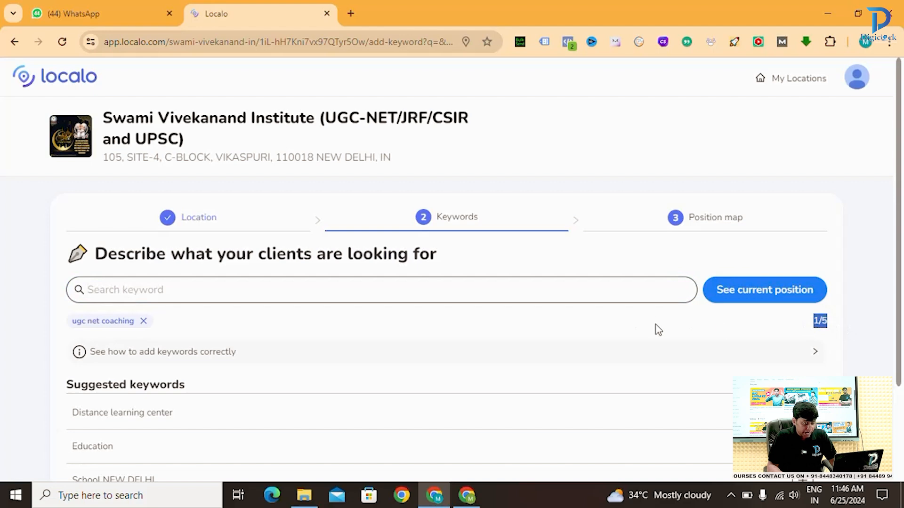
{"action": "left_click", "coordinate": [483, 295]}
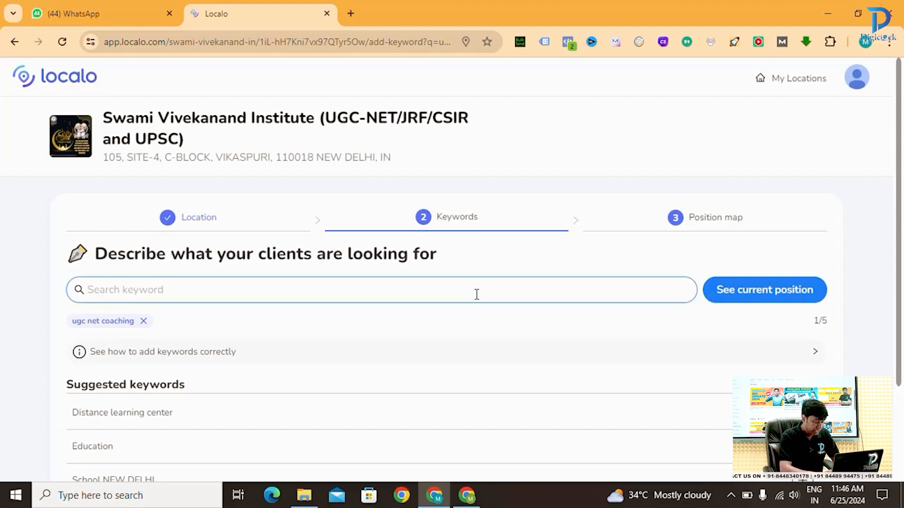
{"action": "type", "text": "ugc net "}
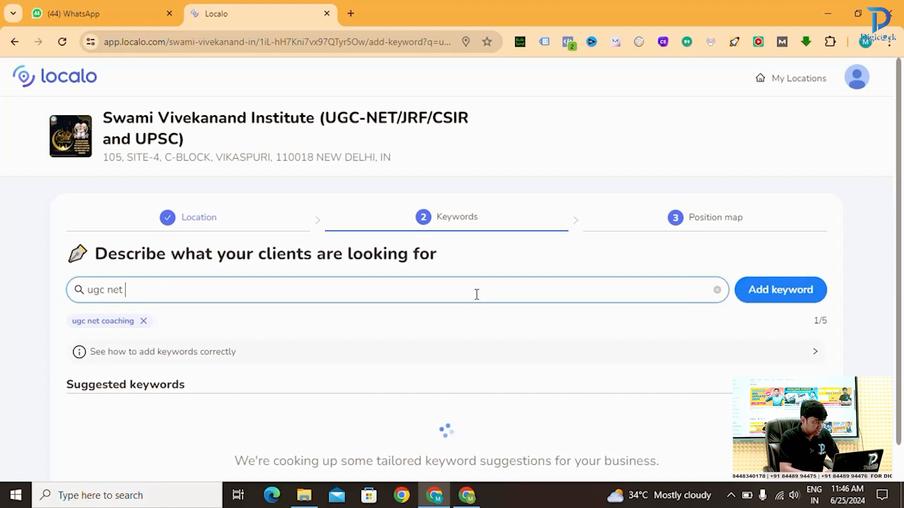
{"action": "type", "text": "coaching center in "}
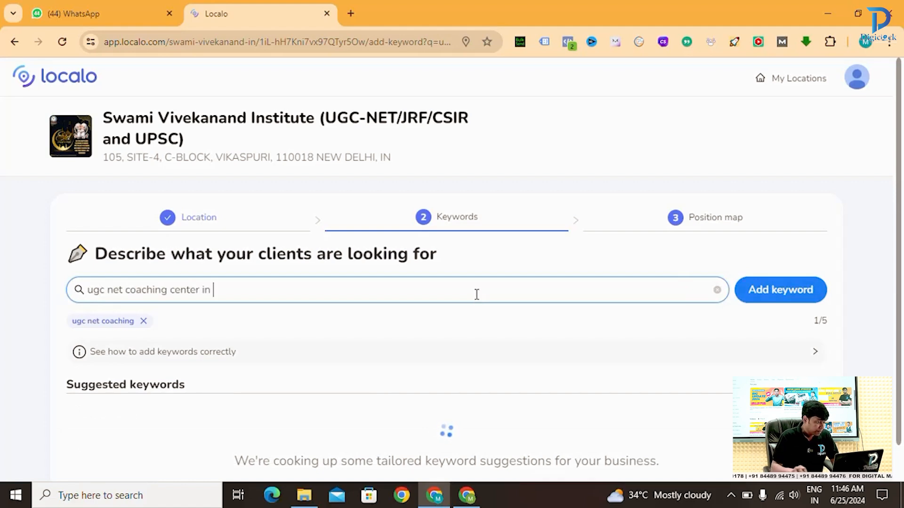
{"action": "type", "text": "delhi"}
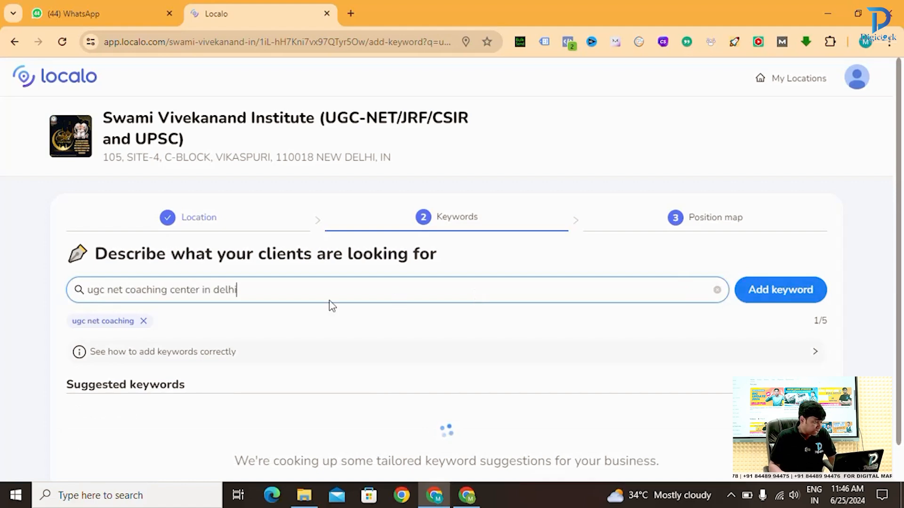
{"action": "left_click", "coordinate": [768, 296]}
Add "coaching center in vikaspuri" as the third keyword
{"action": "left_click", "coordinate": [141, 289]}
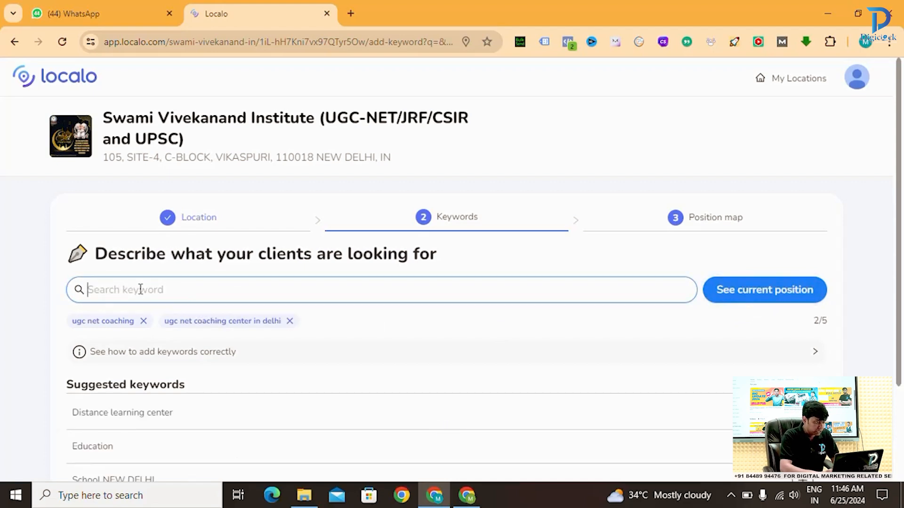
{"action": "type", "text": "coachi"}
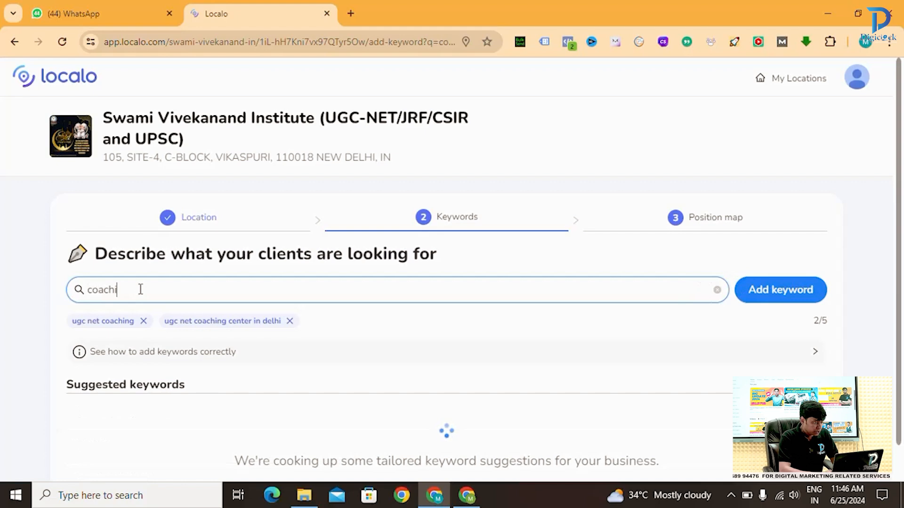
{"action": "type", "text": "ng center "}
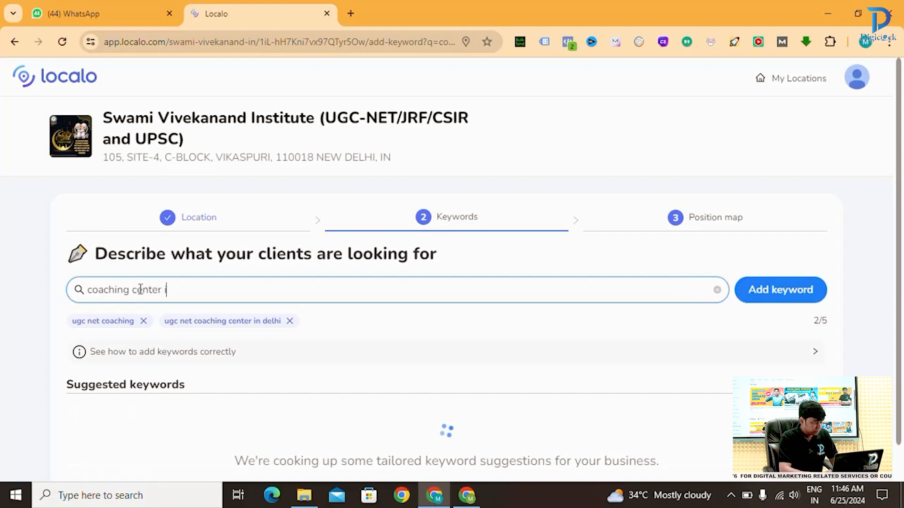
{"action": "type", "text": "in vikaspuri"}
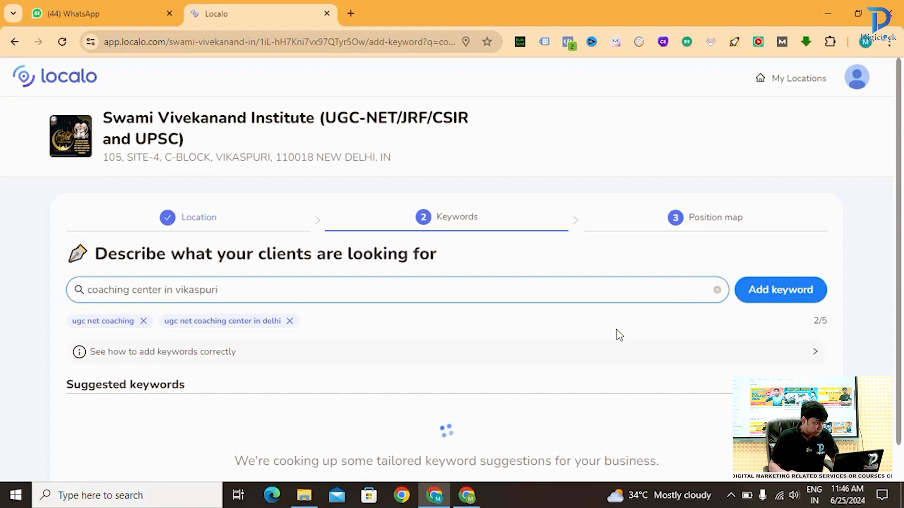
{"action": "left_click", "coordinate": [781, 296]}
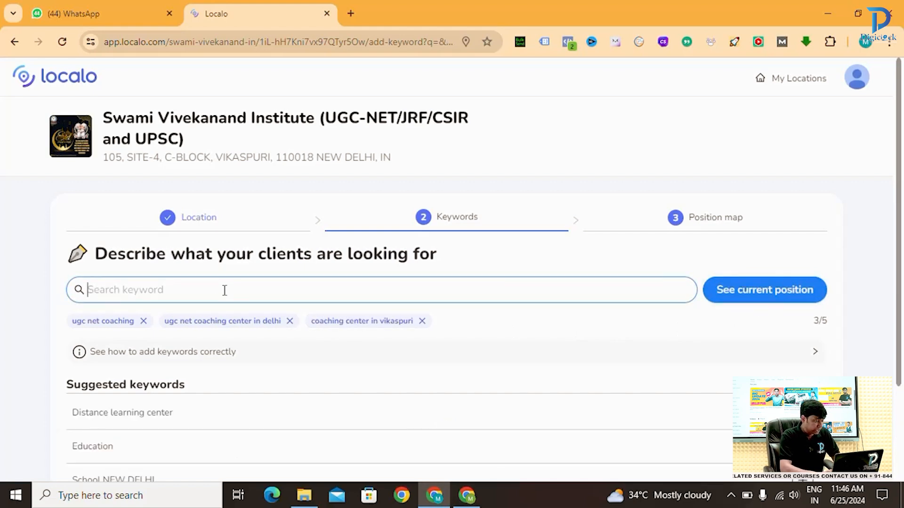
Add "ugc net coaching delhi" as the fourth tracked keyword
{"action": "type", "text": "u"}
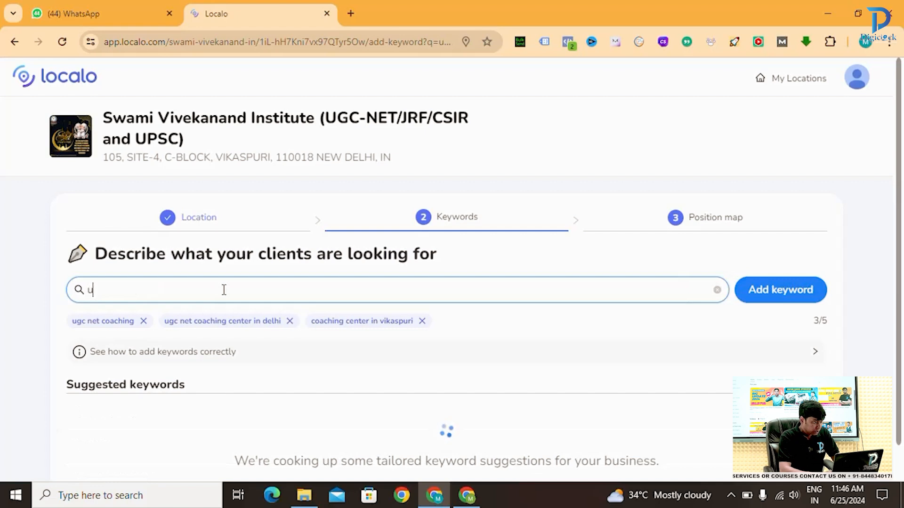
{"action": "type", "text": "c"}
{"action": "key", "text": "BackSpace"}
{"action": "type", "text": "gc "}
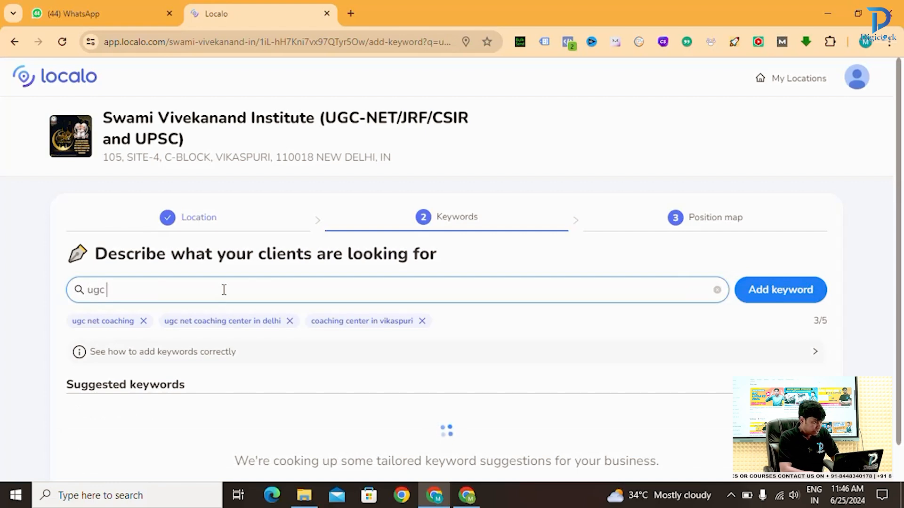
{"action": "type", "text": "net coachi"}
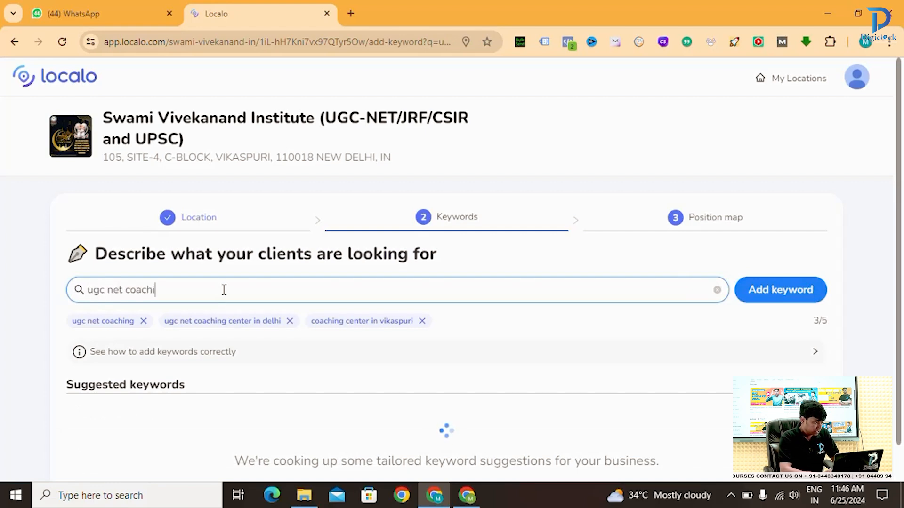
{"action": "type", "text": "ng"}
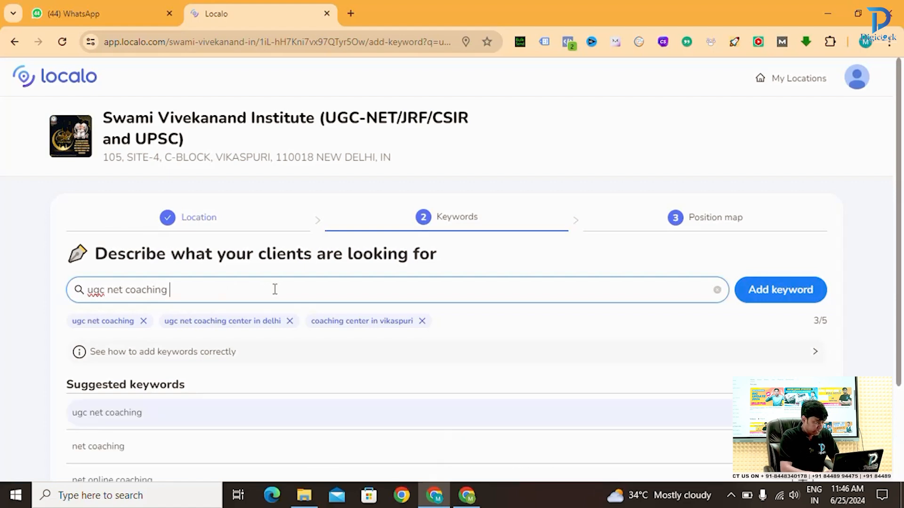
{"action": "type", "text": " c"}
{"action": "type", "text": "i"}
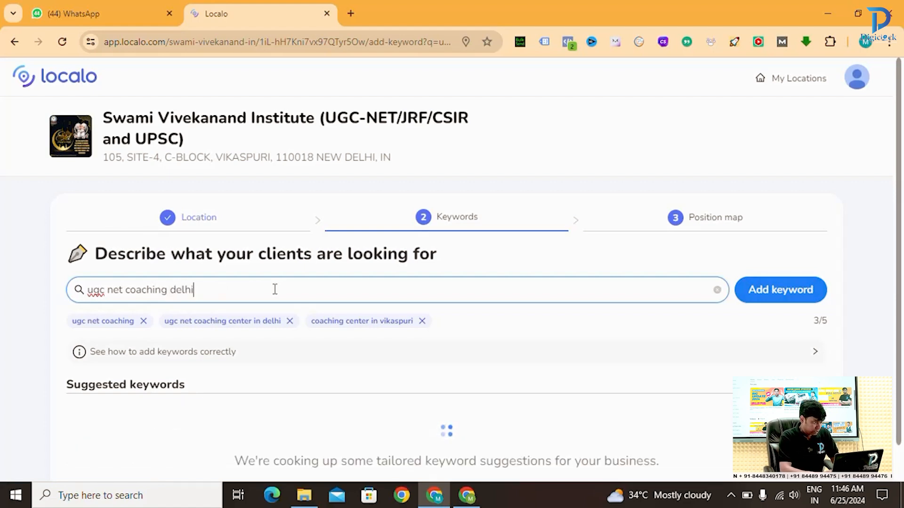
{"action": "left_click", "coordinate": [768, 297]}
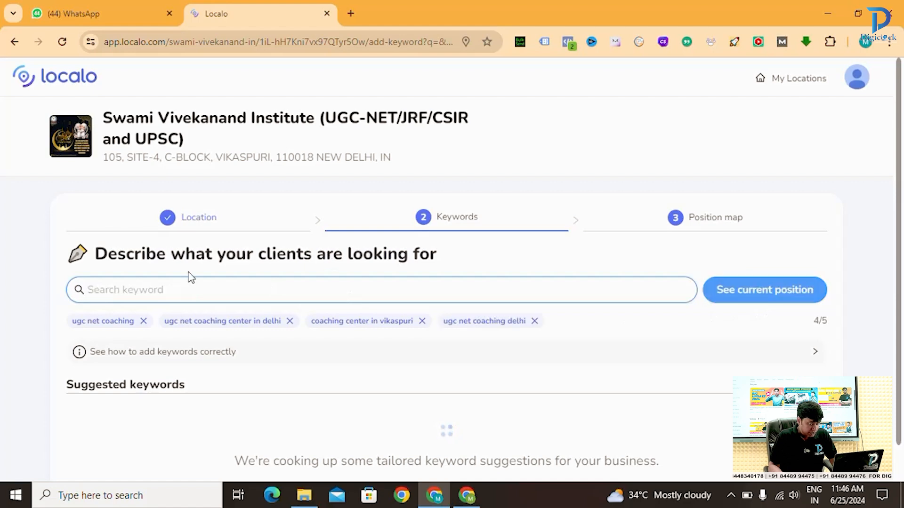
Add "coaching center ugc net vikaspuri" as the fifth tracked keyword
{"action": "left_click", "coordinate": [162, 289]}
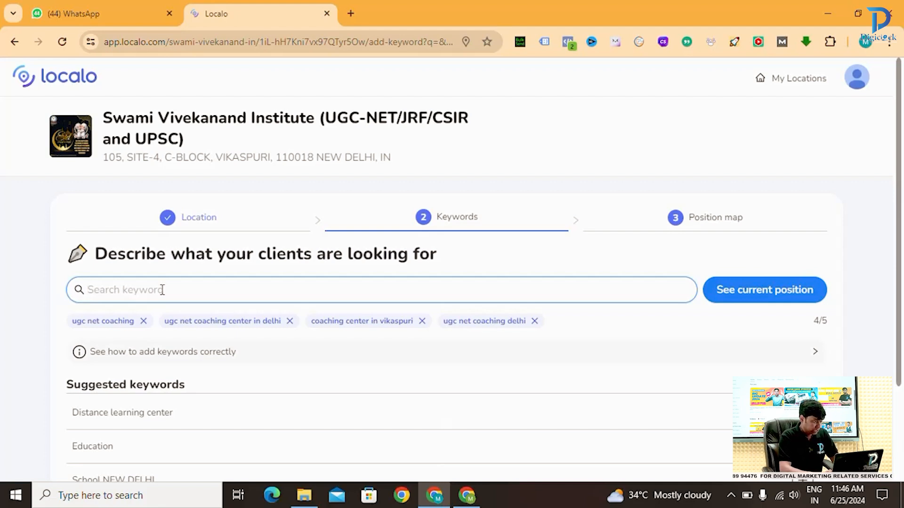
{"action": "type", "text": "coachi"}
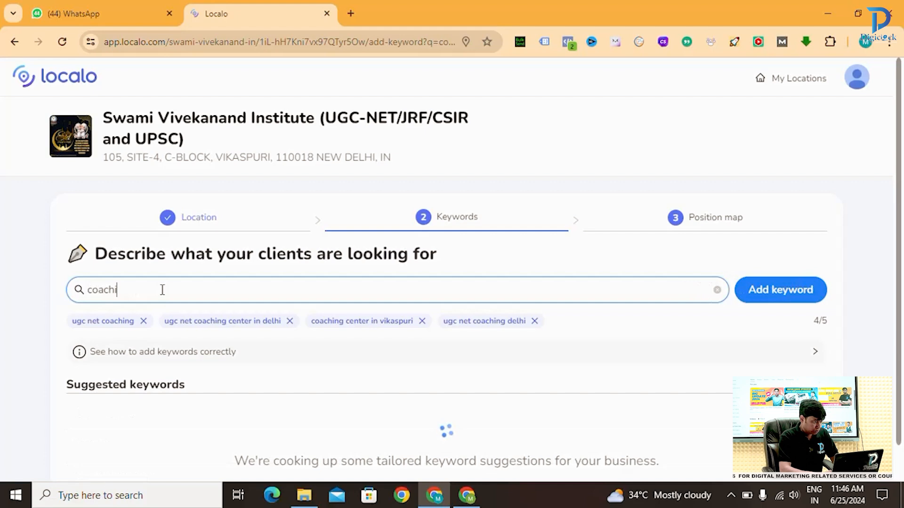
{"action": "type", "text": "ng center"}
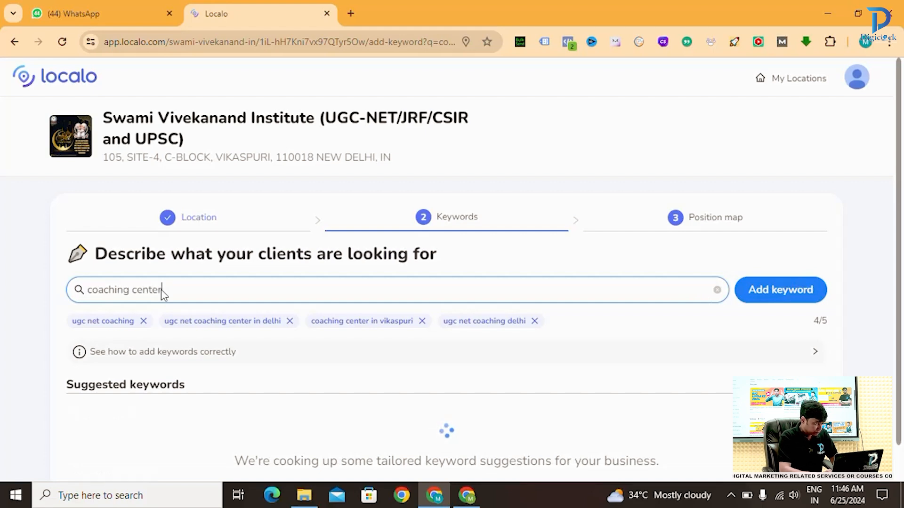
{"action": "type", "text": " ugc "}
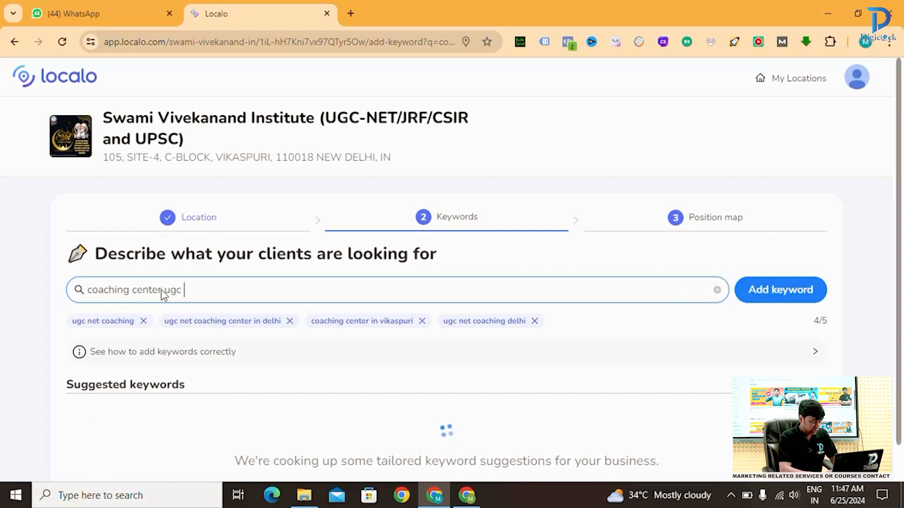
{"action": "type", "text": "net vikaspuri"}
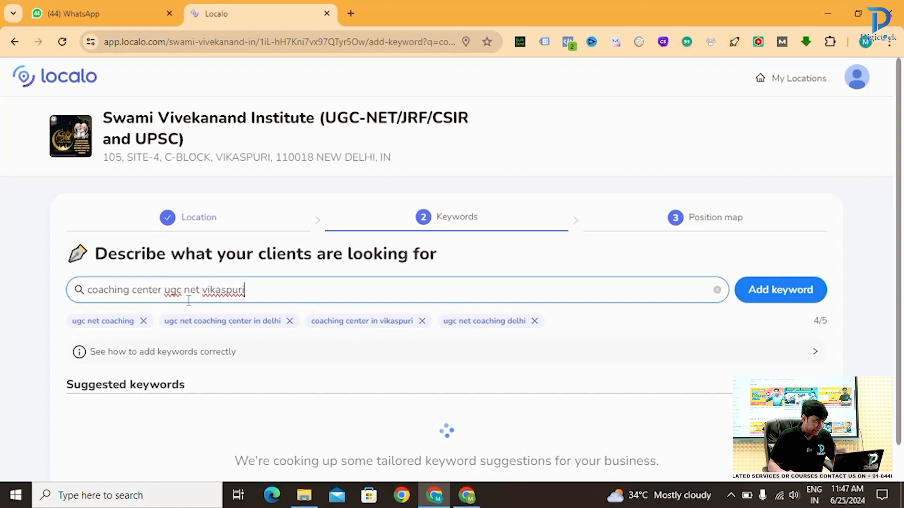
{"action": "left_click", "coordinate": [795, 305]}
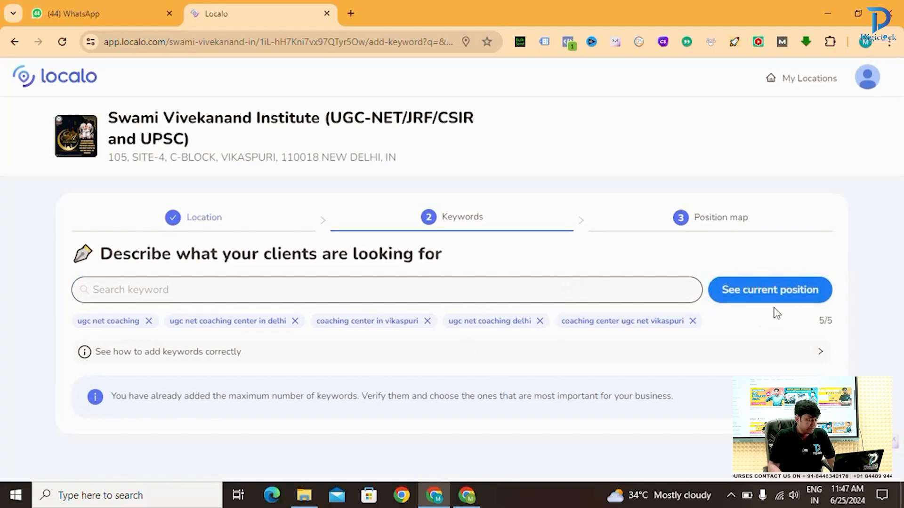
Generate the current positions for the five keywords and inspect a northern grid point on the "Coaching Center In Vikaspuri" position map
{"action": "left_click", "coordinate": [761, 299]}
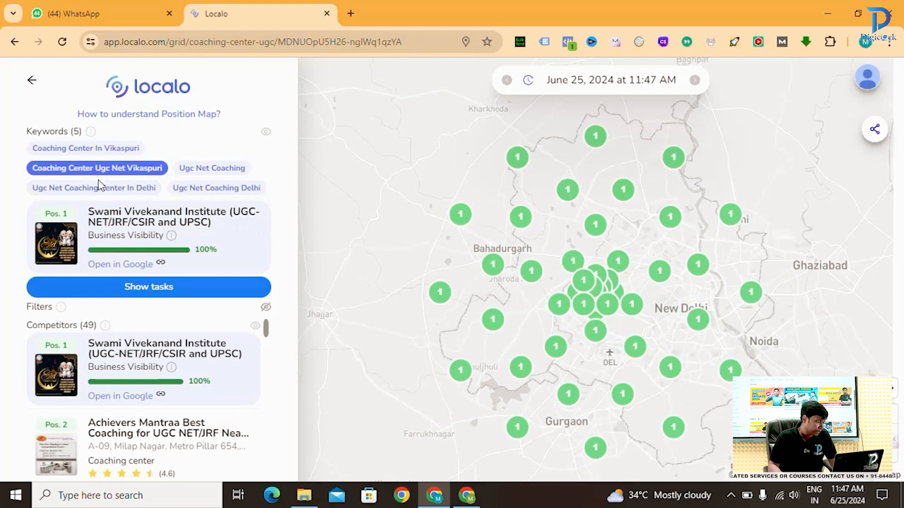
{"action": "left_click", "coordinate": [96, 152]}
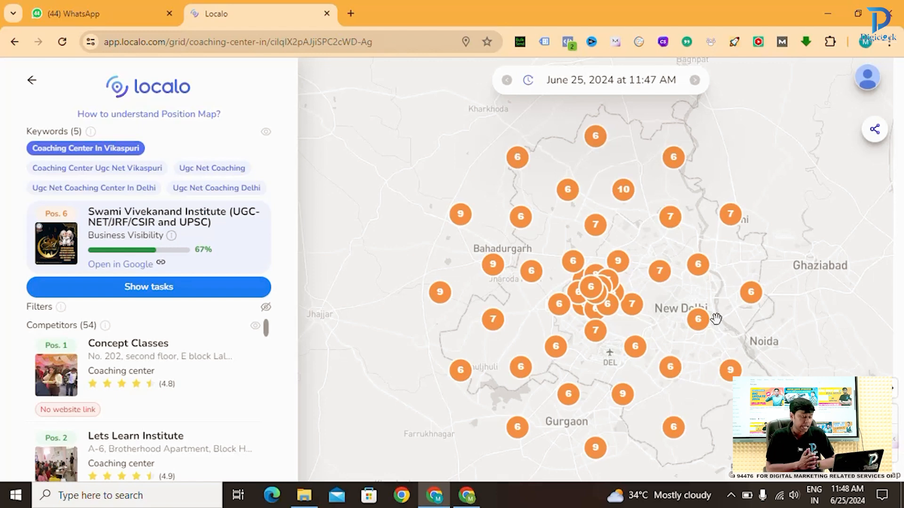
{"action": "left_click", "coordinate": [623, 191]}
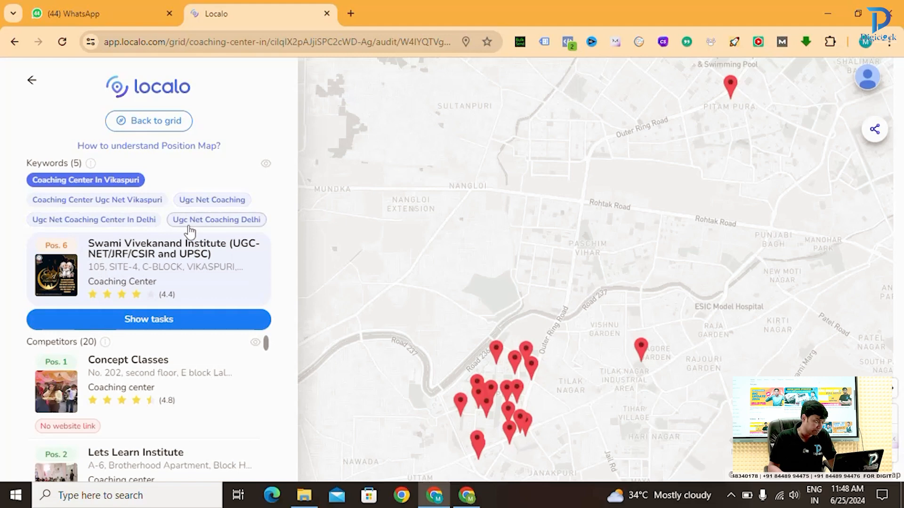
Examine the position map for "Ugc Net Coaching Center In Delhi" and look through its ranked competitors
{"action": "left_click", "coordinate": [106, 222]}
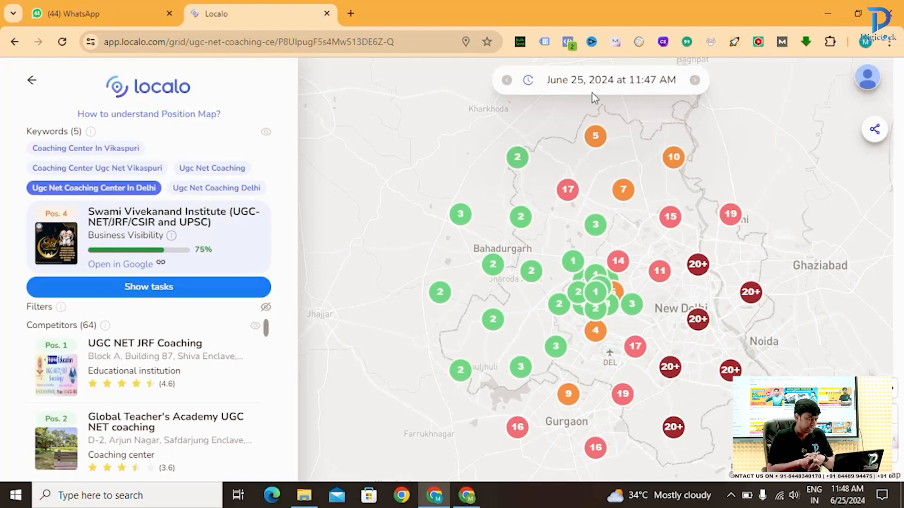
{"action": "scroll", "coordinate": [202, 382], "scroll_direction": "down", "scroll_amount": 1}
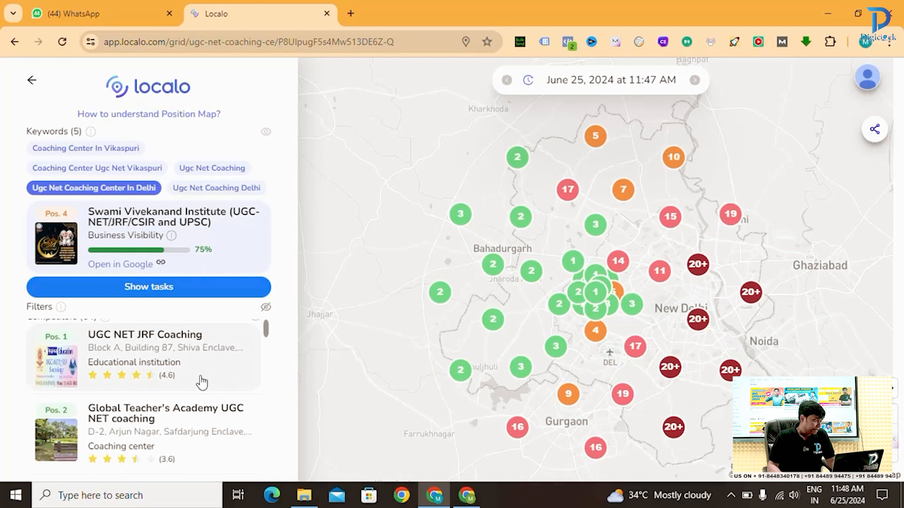
{"action": "scroll", "coordinate": [236, 349], "scroll_direction": "down", "scroll_amount": 4}
{"action": "scroll", "coordinate": [178, 374], "scroll_direction": "up", "scroll_amount": 5}
{"action": "scroll", "coordinate": [175, 378], "scroll_direction": "down", "scroll_amount": 2}
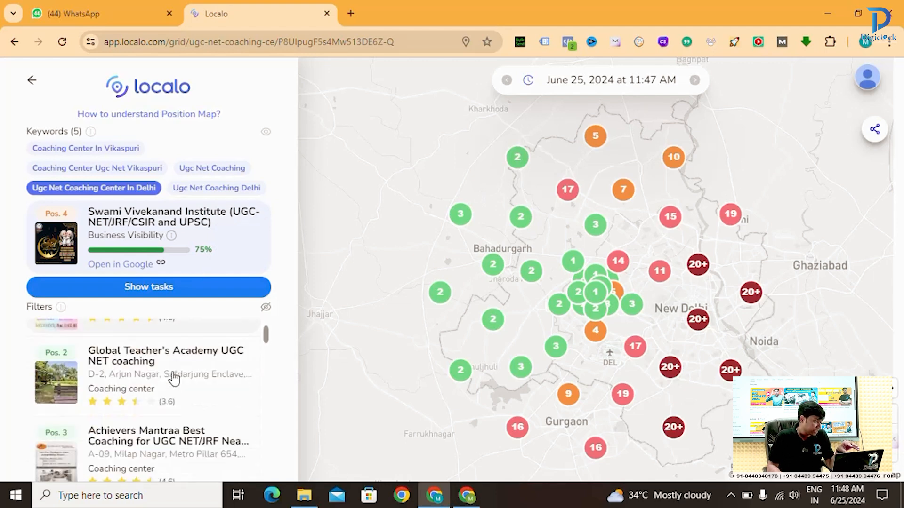
{"action": "scroll", "coordinate": [174, 378], "scroll_direction": "up", "scroll_amount": 2}
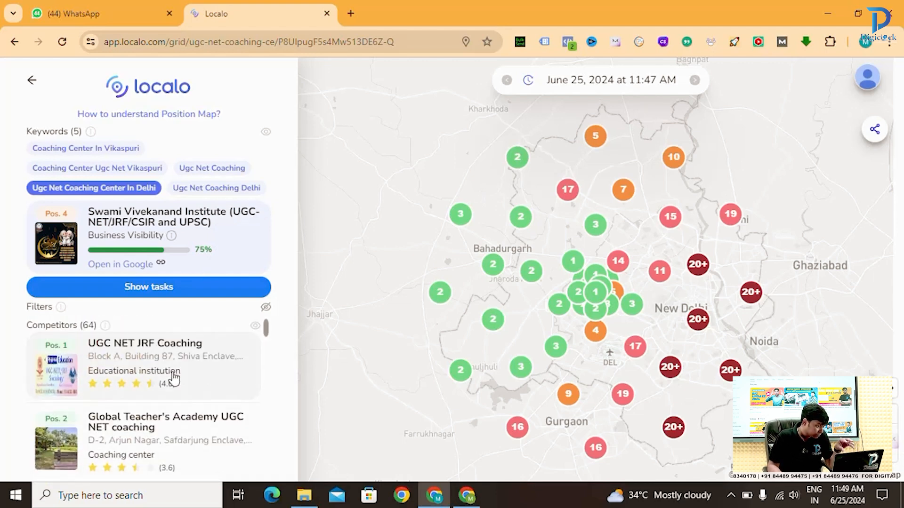
{"action": "scroll", "coordinate": [174, 378], "scroll_direction": "down", "scroll_amount": 2}
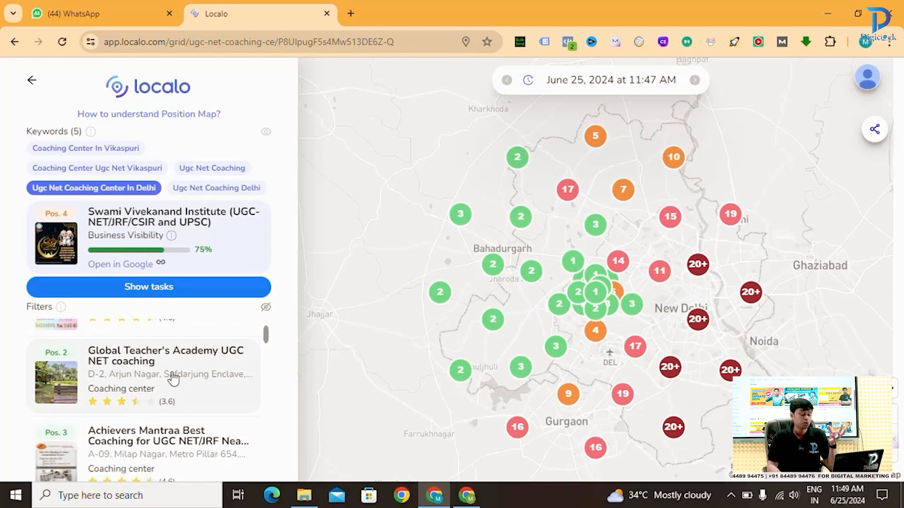
{"action": "scroll", "coordinate": [173, 376], "scroll_direction": "up", "scroll_amount": 2}
{"action": "scroll", "coordinate": [173, 376], "scroll_direction": "down", "scroll_amount": 2}
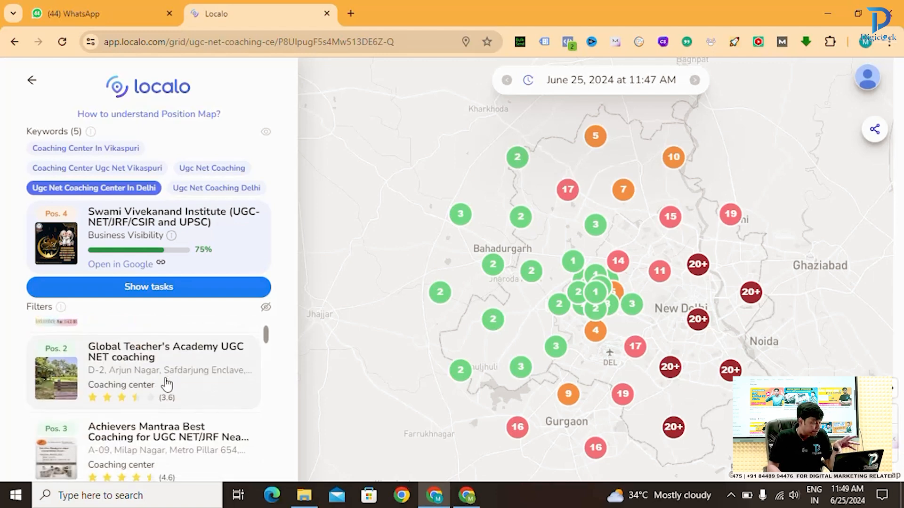
{"action": "scroll", "coordinate": [167, 384], "scroll_direction": "down", "scroll_amount": 8}
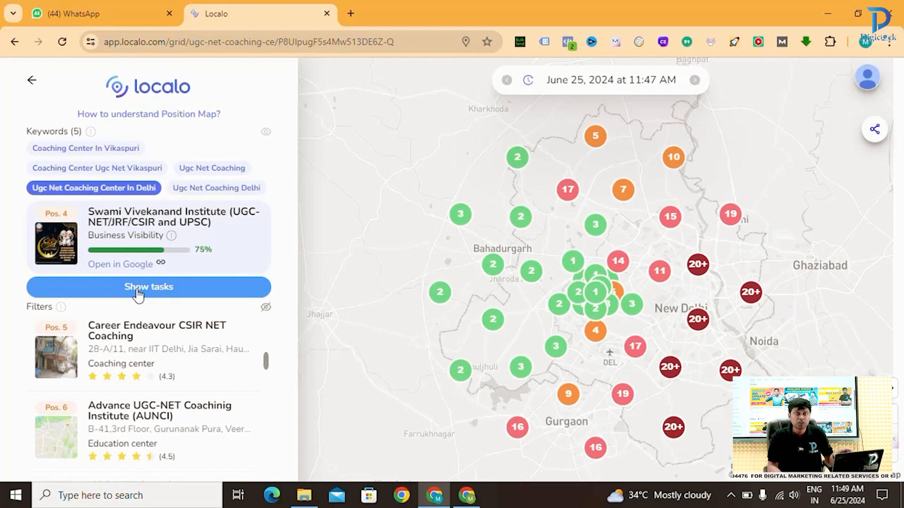
Return to the list of active locations and delete the institute's "ugc net coaching delhi" keyword
{"action": "left_click", "coordinate": [31, 80]}
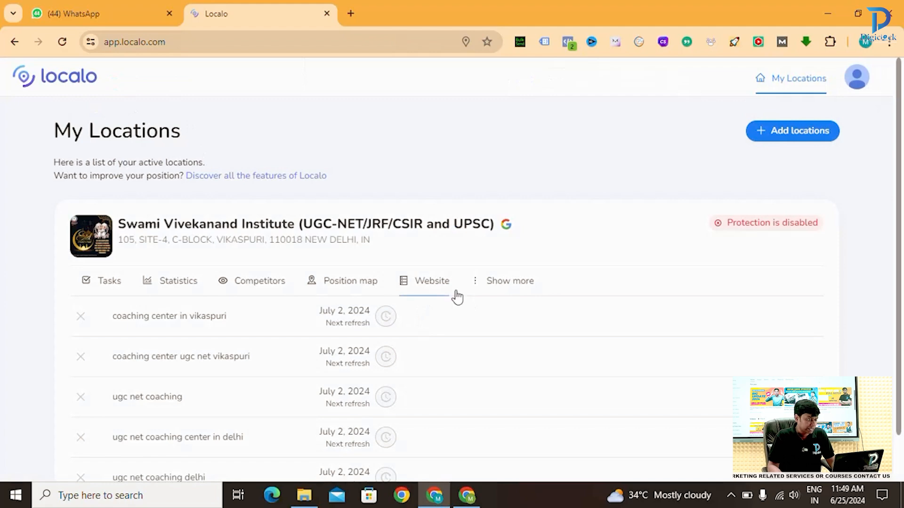
{"action": "scroll", "coordinate": [438, 288], "scroll_direction": "down", "scroll_amount": 1}
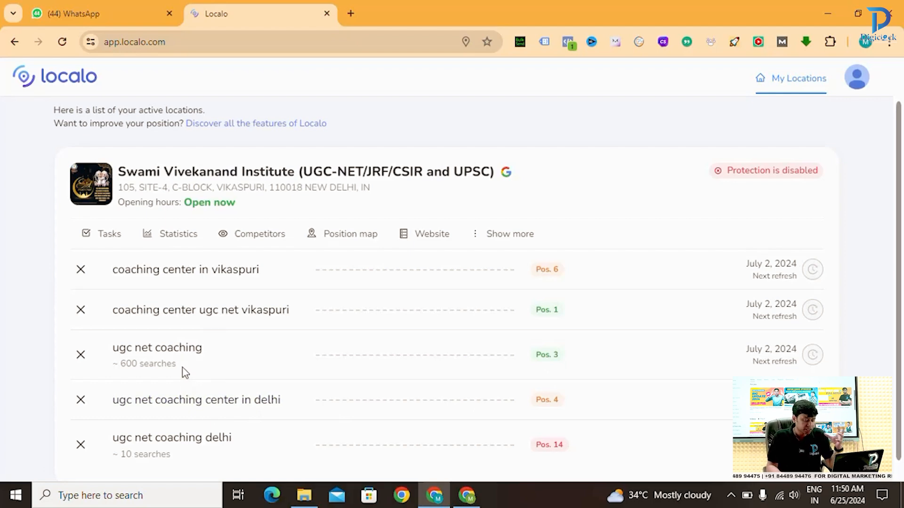
{"action": "scroll", "coordinate": [184, 373], "scroll_direction": "down", "scroll_amount": 1}
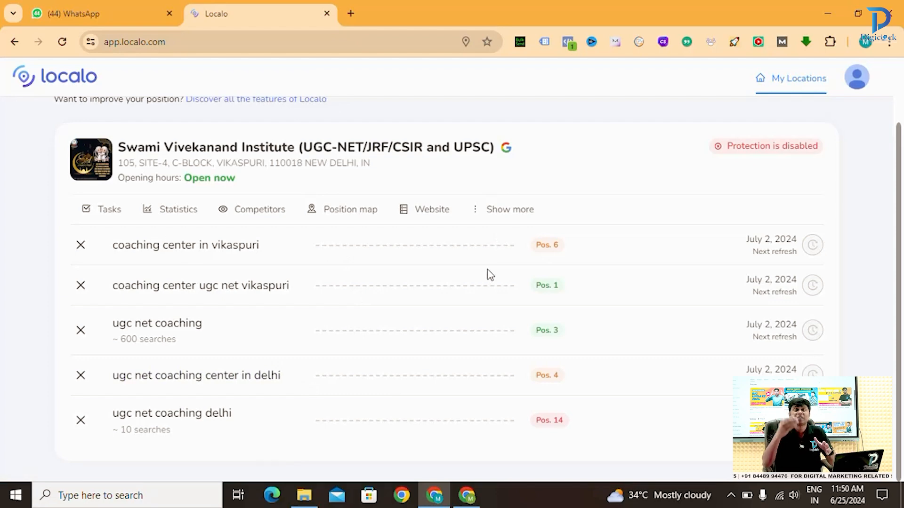
{"action": "left_click", "coordinate": [81, 420]}
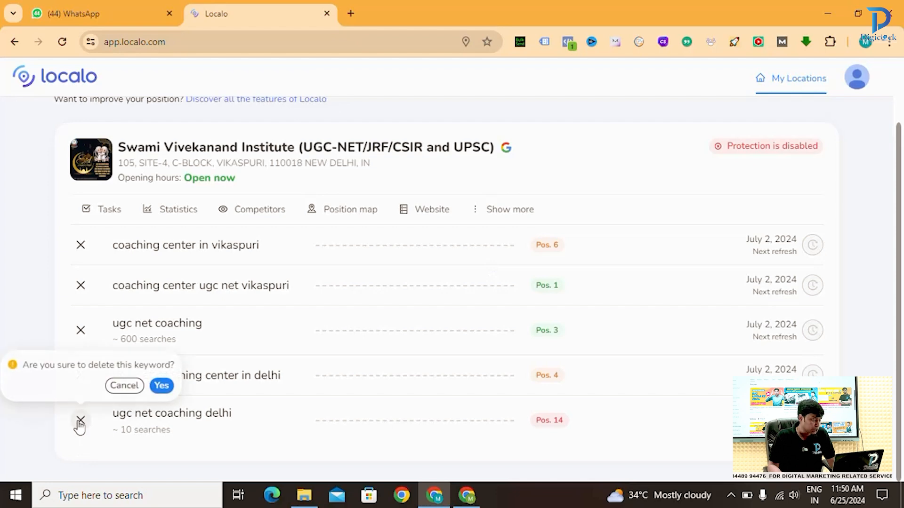
{"action": "left_click", "coordinate": [159, 387]}
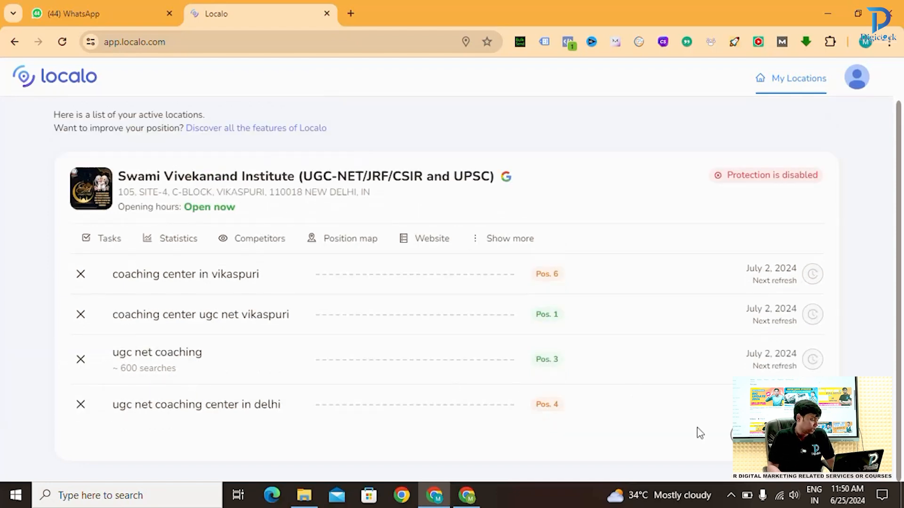
Add "ugc net coaching center uttam nagar" as the institute's replacement keyword
{"action": "left_click", "coordinate": [777, 435]}
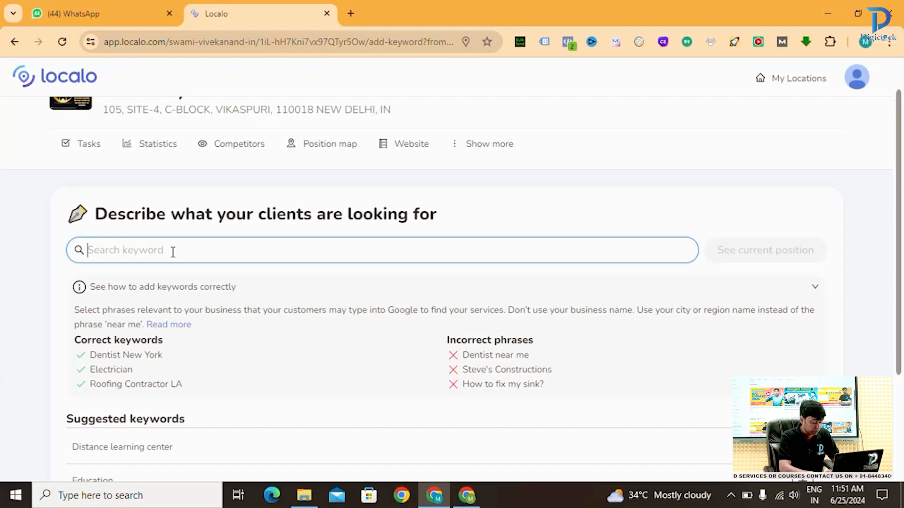
{"action": "type", "text": "ugc net "}
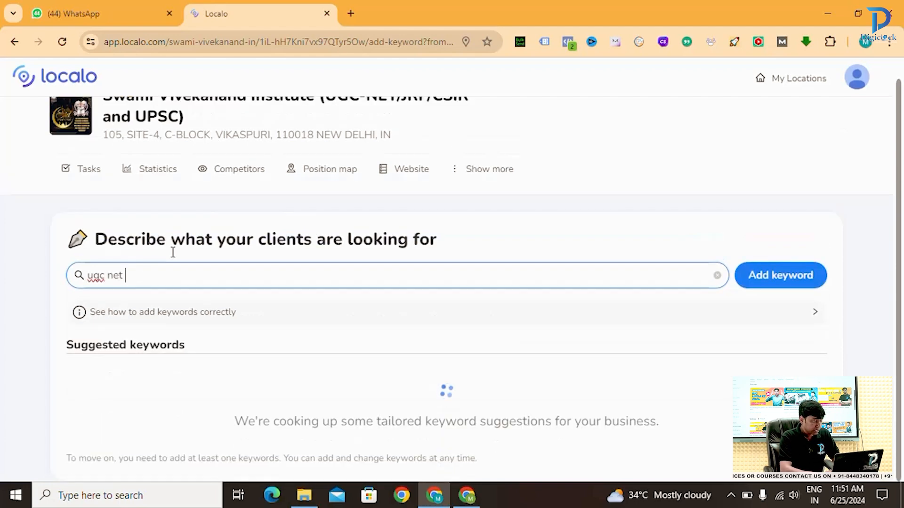
{"action": "type", "text": "coach"}
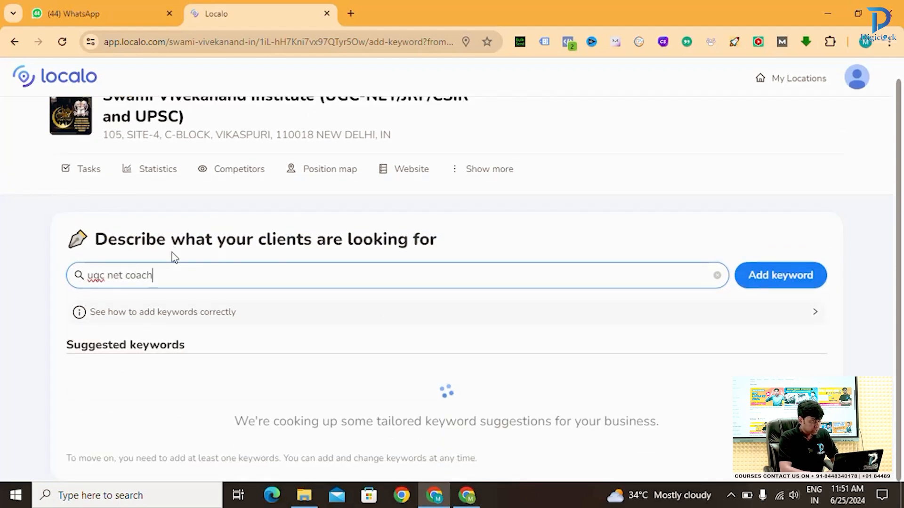
{"action": "type", "text": "ing center "}
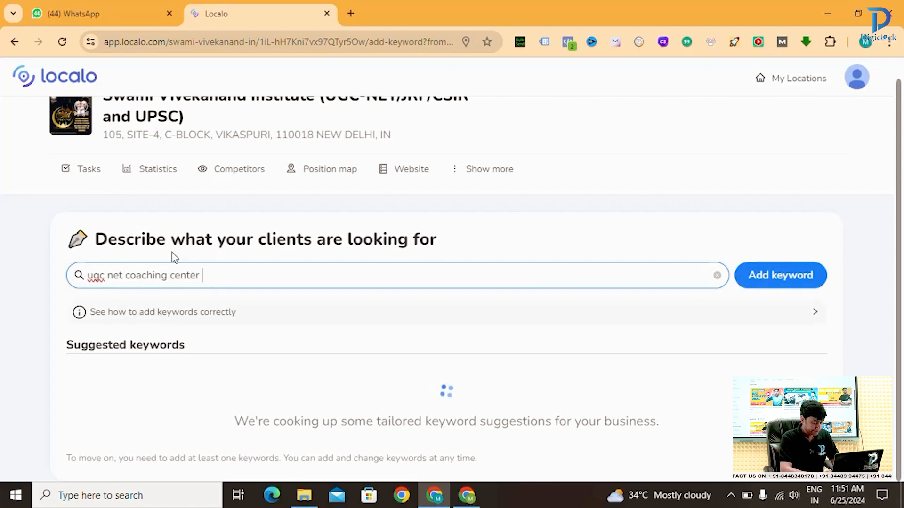
{"action": "type", "text": "uttam nagar"}
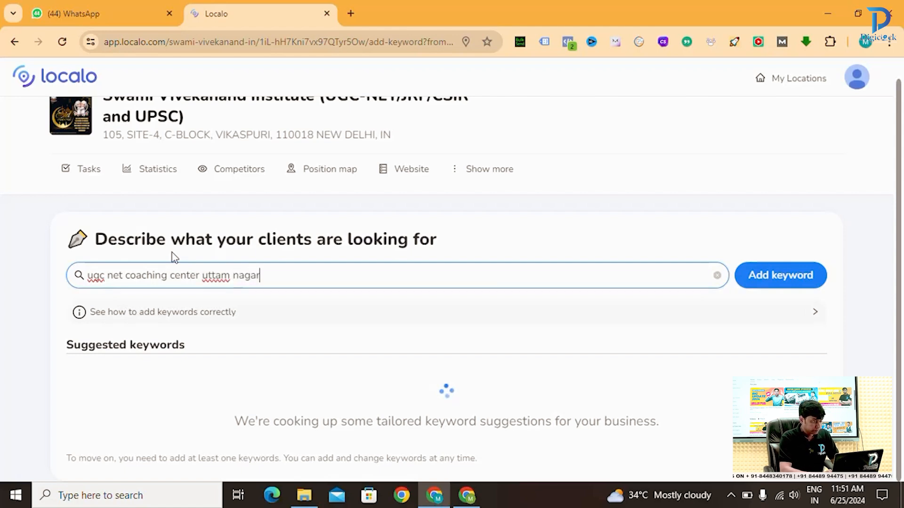
{"action": "left_click", "coordinate": [766, 279]}
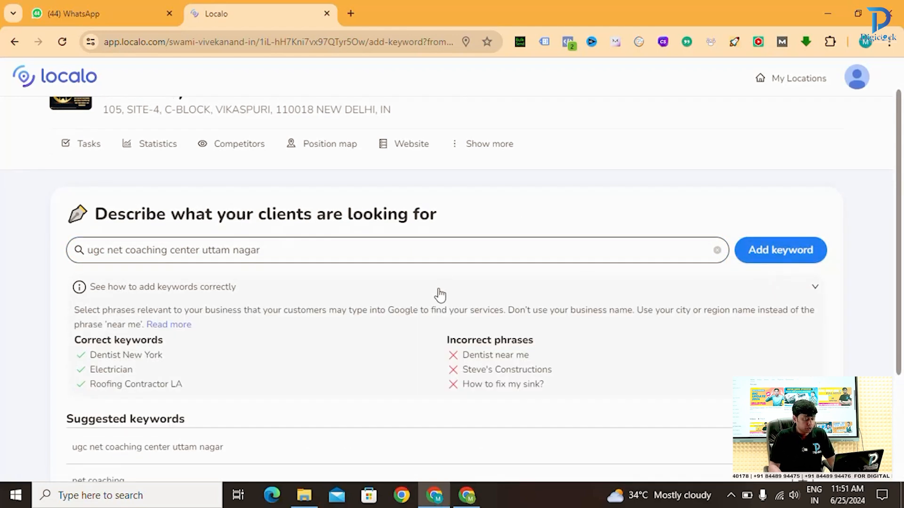
{"action": "scroll", "coordinate": [440, 295], "scroll_direction": "down", "scroll_amount": 2}
{"action": "scroll", "coordinate": [741, 216], "scroll_direction": "up", "scroll_amount": 2}
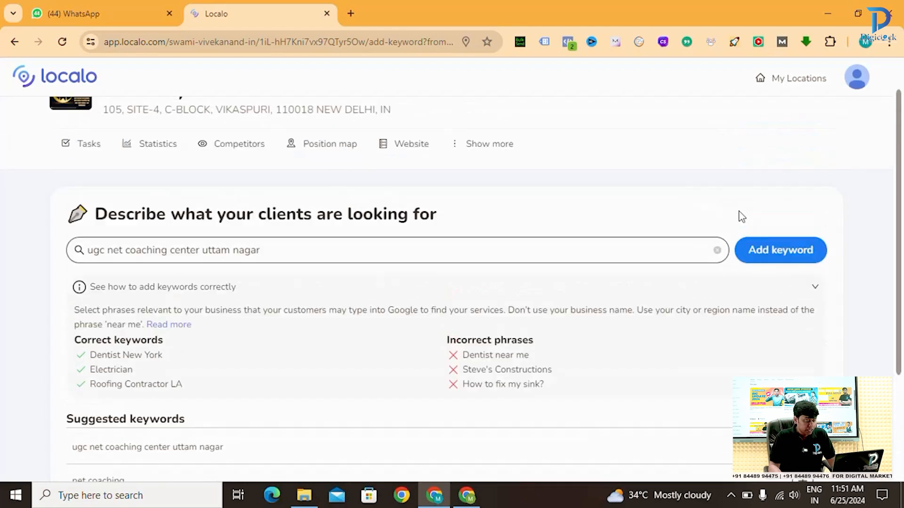
{"action": "left_click", "coordinate": [766, 251]}
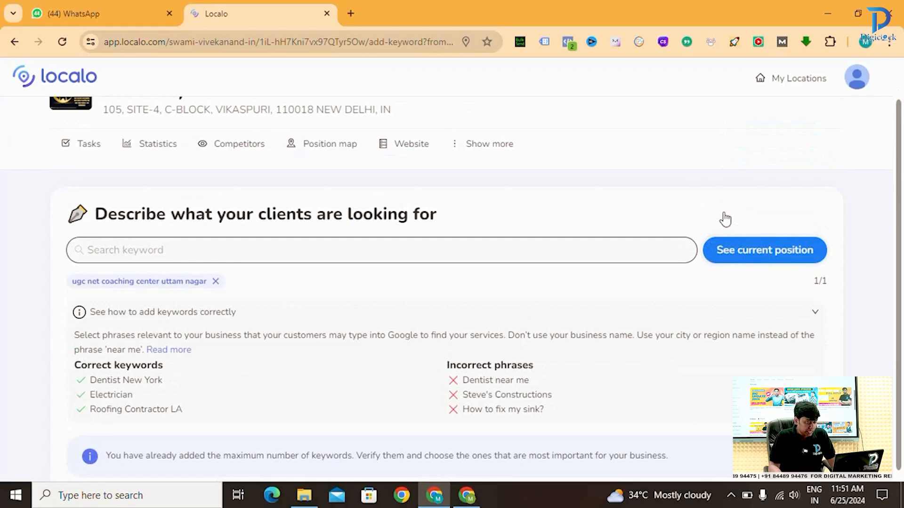
Generate the current position for "ugc net coaching center uttam nagar" and check its ranking in the location's keyword list
{"action": "scroll", "coordinate": [607, 310], "scroll_direction": "down", "scroll_amount": 1}
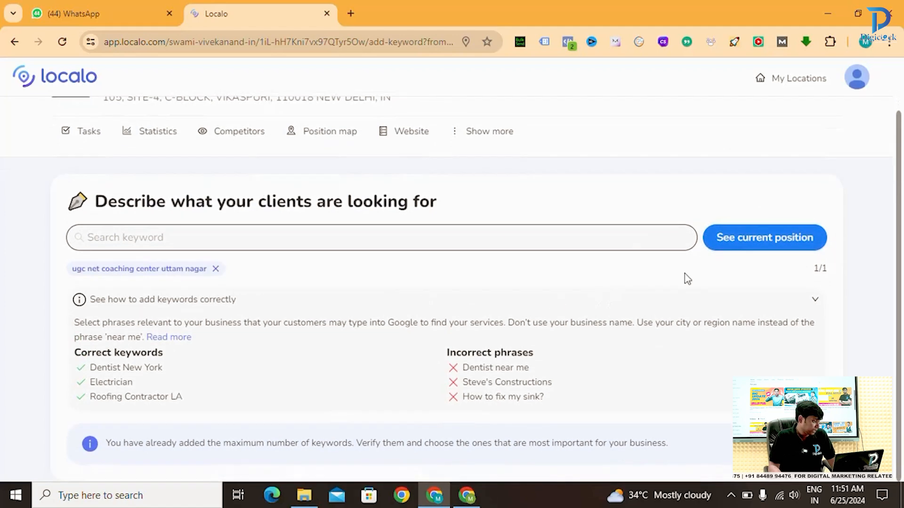
{"action": "left_click", "coordinate": [735, 243]}
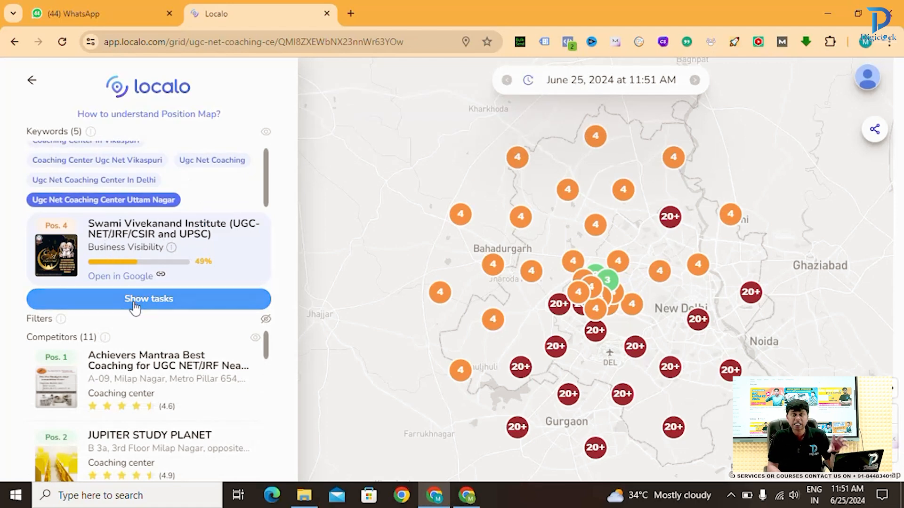
{"action": "left_click", "coordinate": [31, 81]}
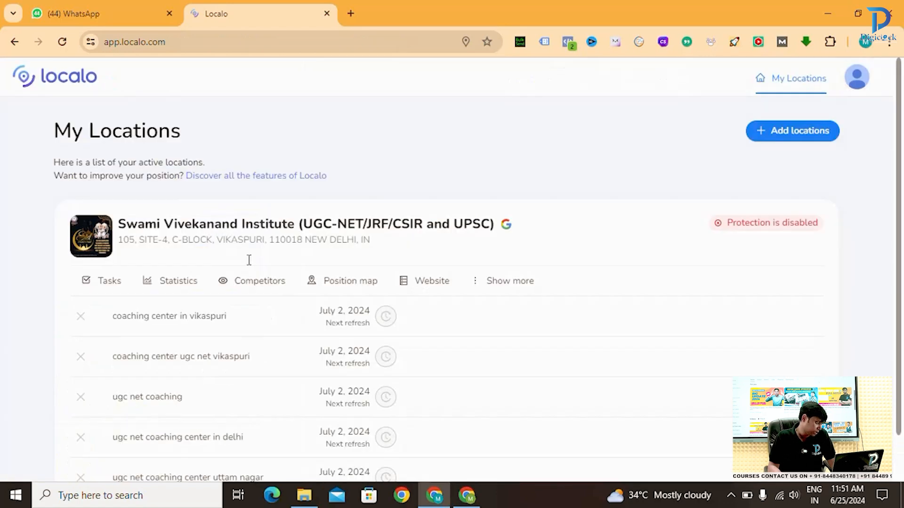
{"action": "scroll", "coordinate": [329, 292], "scroll_direction": "down", "scroll_amount": 1}
{"action": "scroll", "coordinate": [494, 429], "scroll_direction": "down", "scroll_amount": 1}
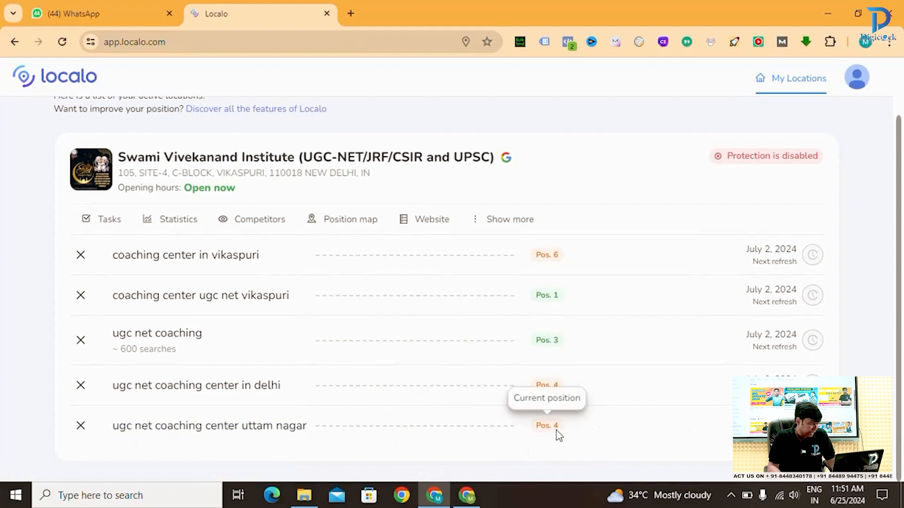
{"action": "triple_click", "coordinate": [537, 433]}
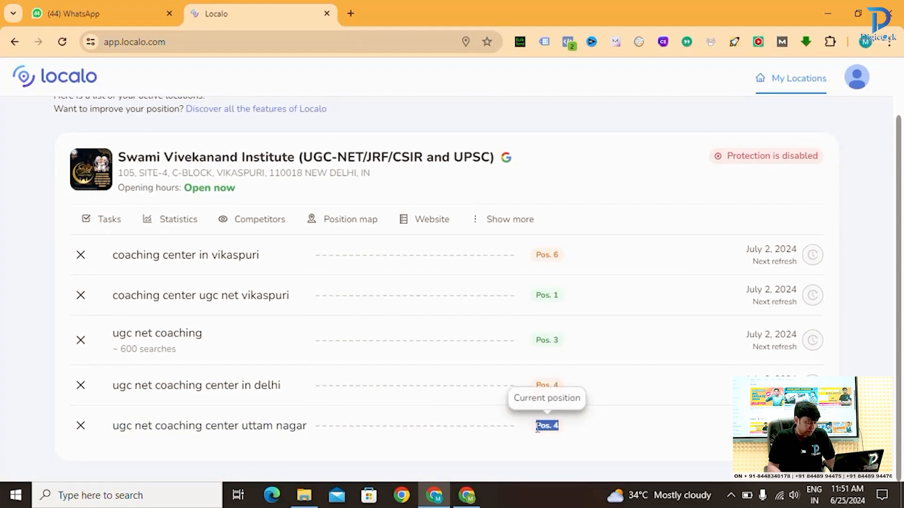